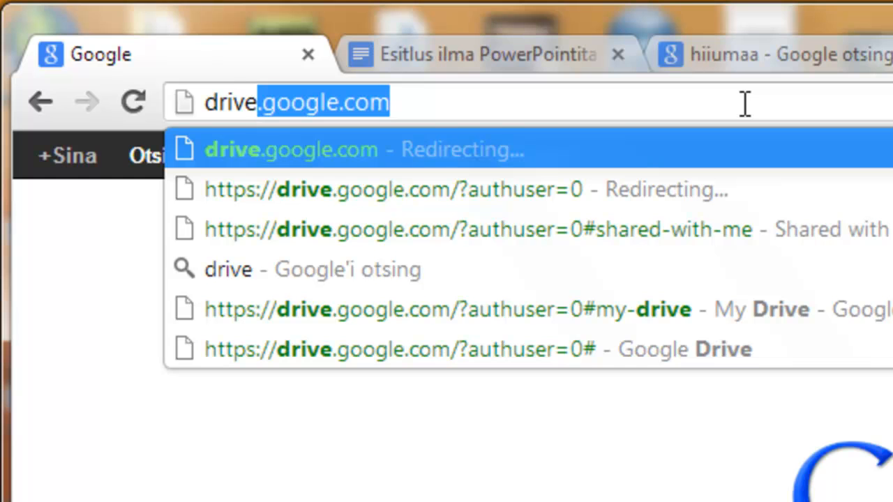
Step: Load drive.google.com and sign in with the suggested account and its password to reach My Drive
type(".")
key("Return")
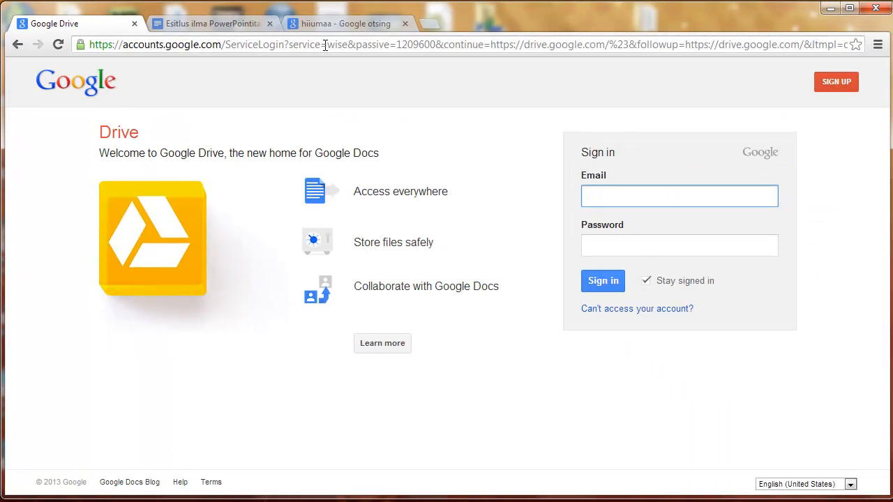
type("si")
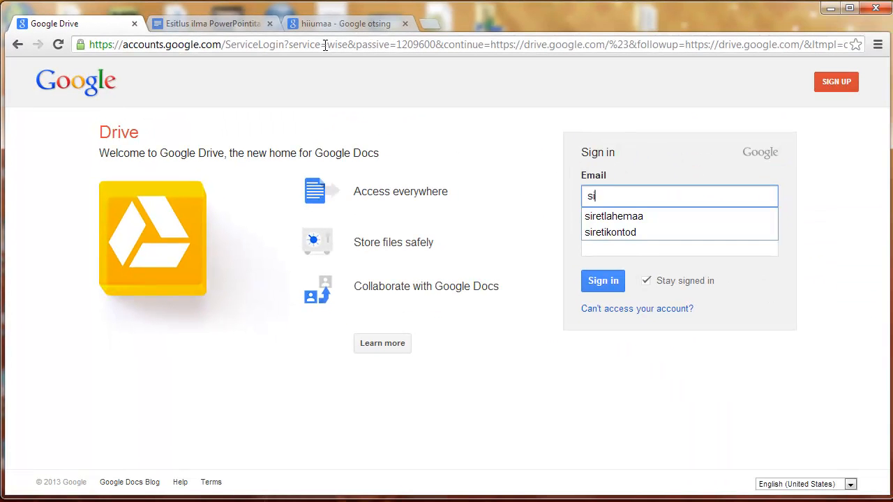
type("ret")
key("Down")
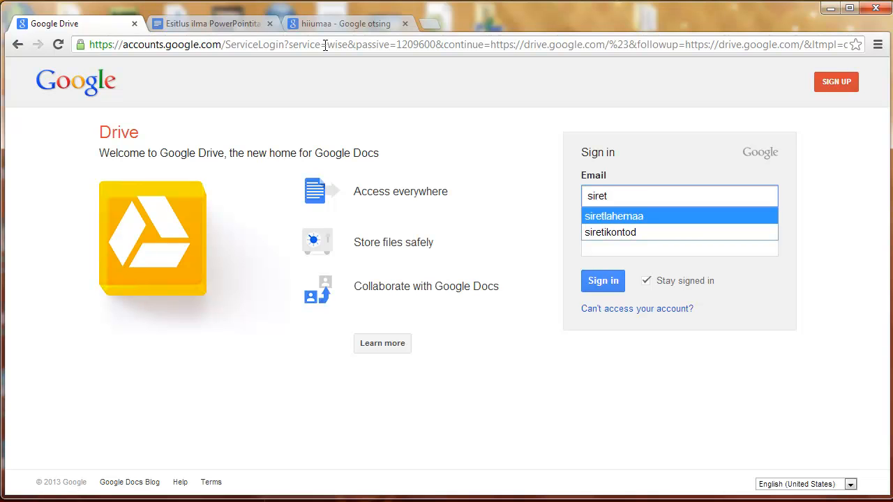
key("Tab")
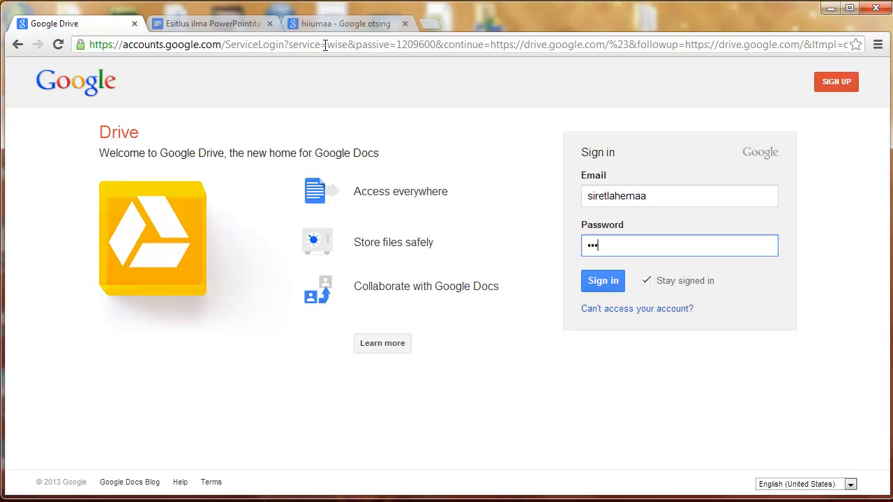
key("Return")
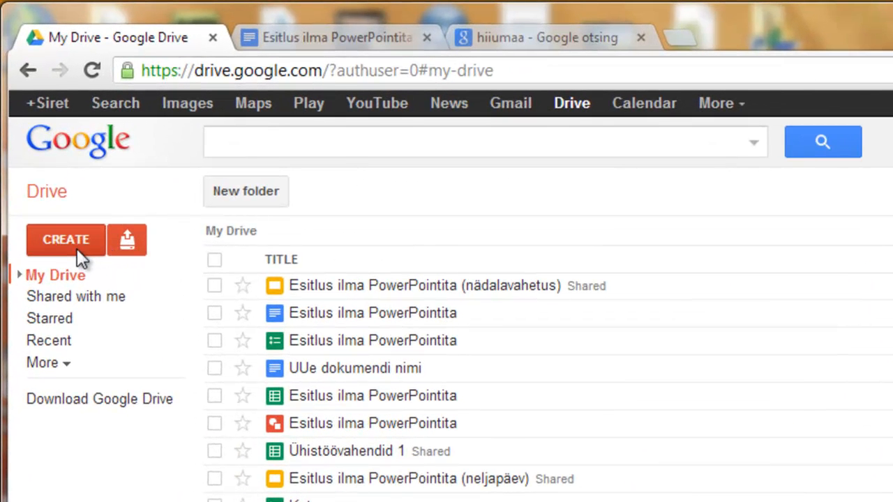
Step: Create a new document titled 'Uue dokumendi nimi', type 'Kurs', then return to Esitlus ilma PowerPointita
left_click(70, 232)
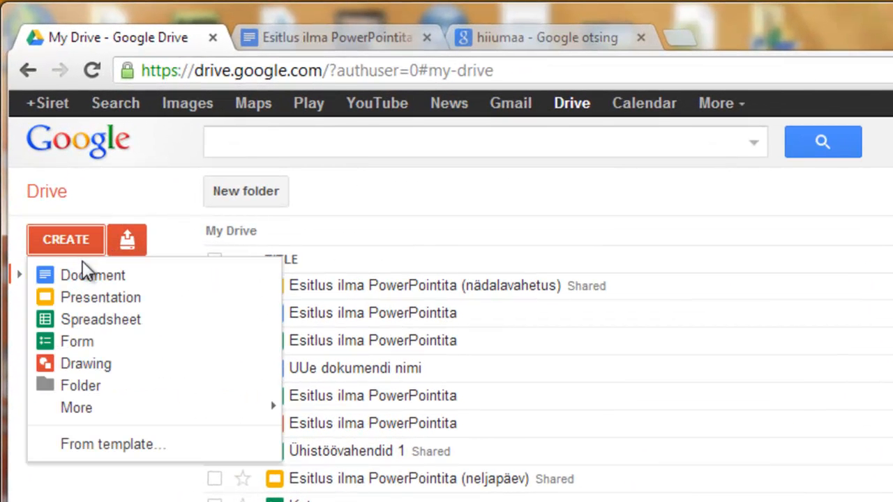
left_click(87, 277)
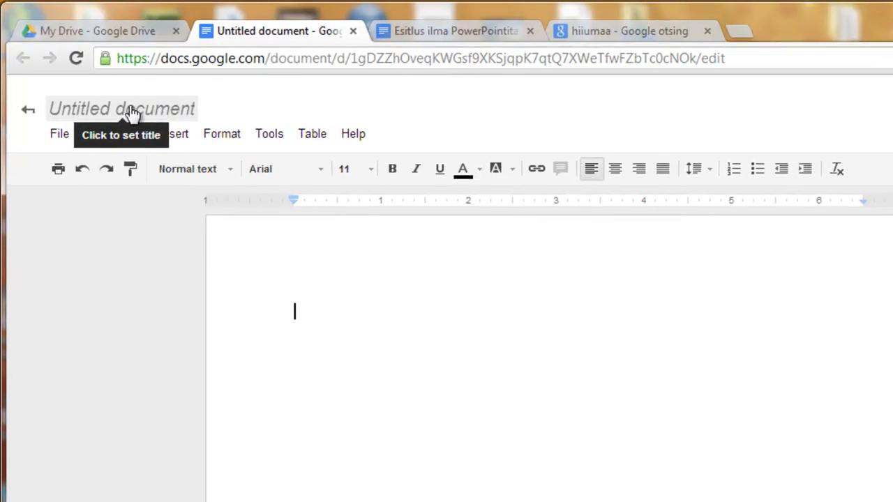
left_click(77, 112)
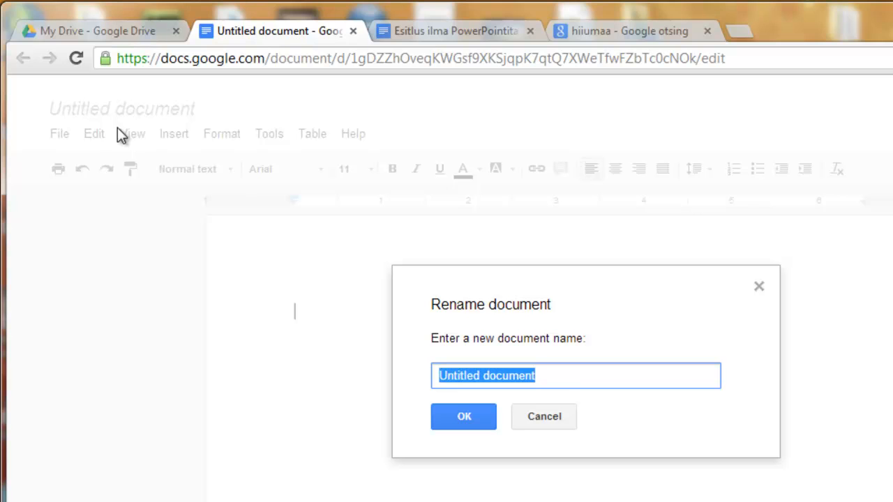
type("Uue dokumendi nimi")
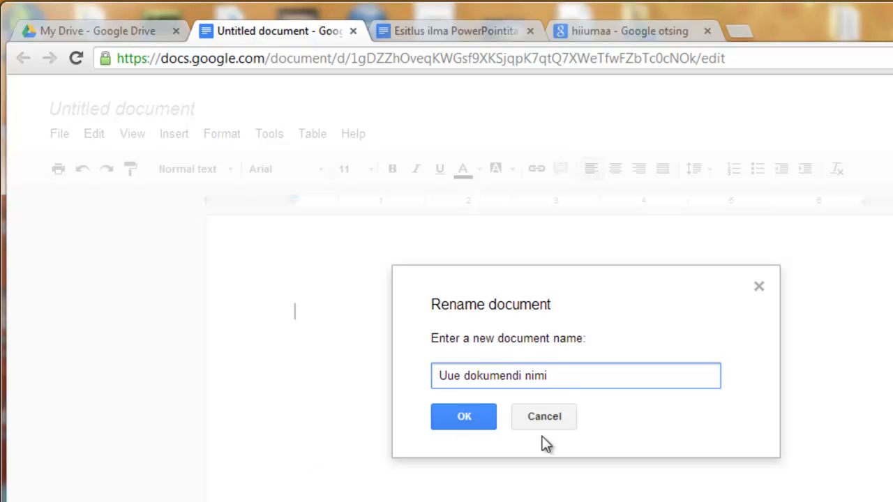
left_click(441, 424)
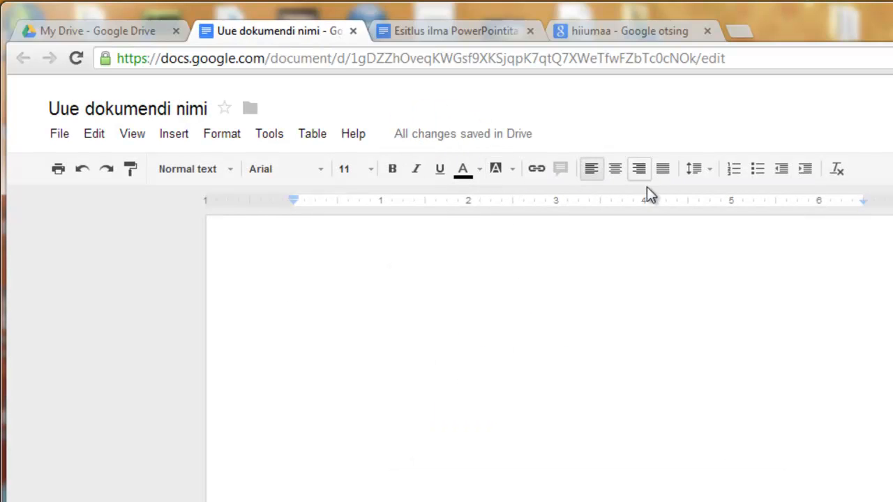
type("K")
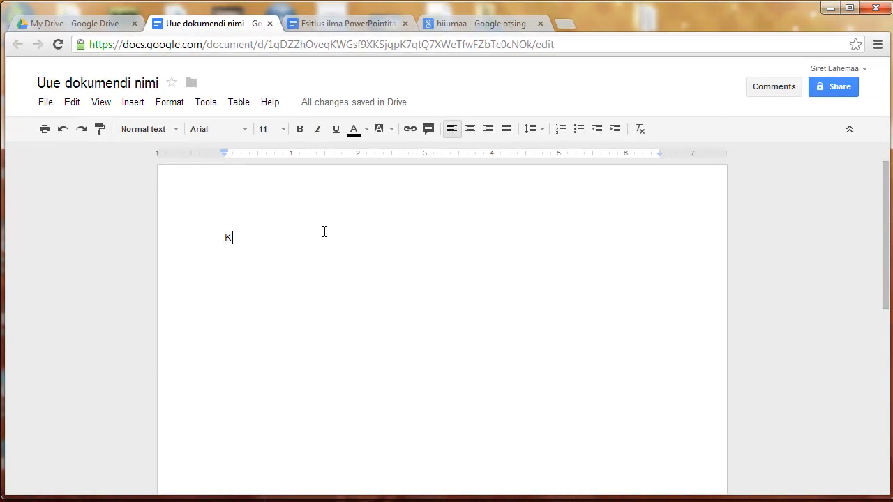
type("urs")
left_click(383, 25)
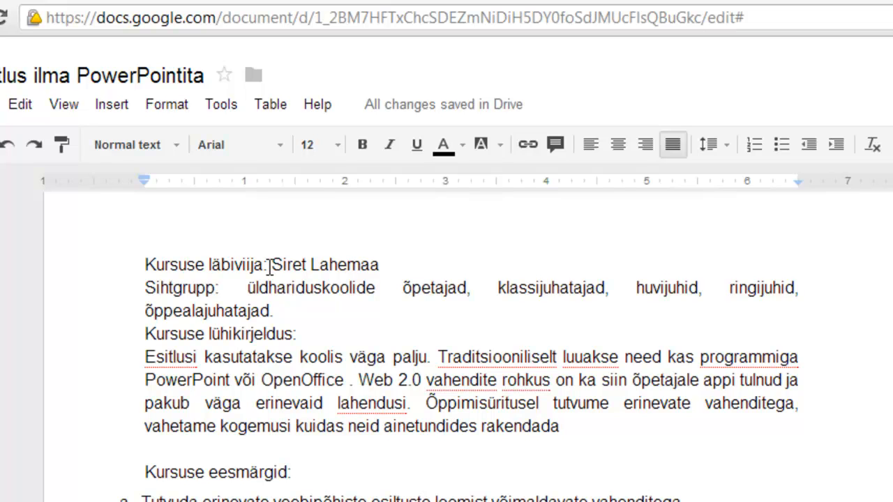
Step: Select 'Kursuse läbiviija:' and make it bold, leaving font, size and colours unchanged
left_click_drag(269, 267, 146, 265)
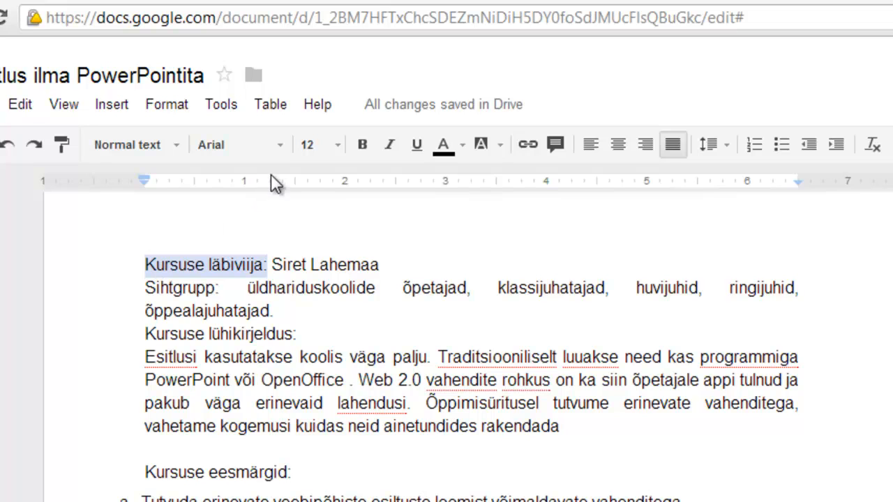
left_click(281, 152)
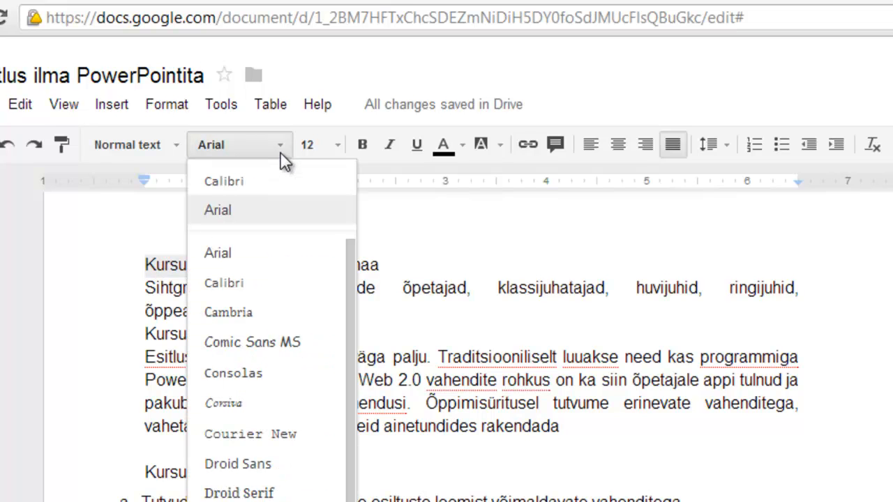
left_click(337, 152)
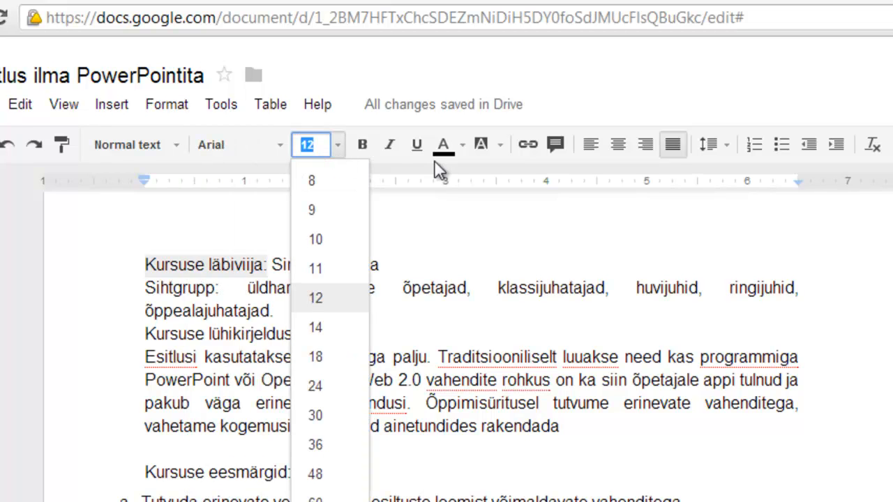
left_click(362, 150)
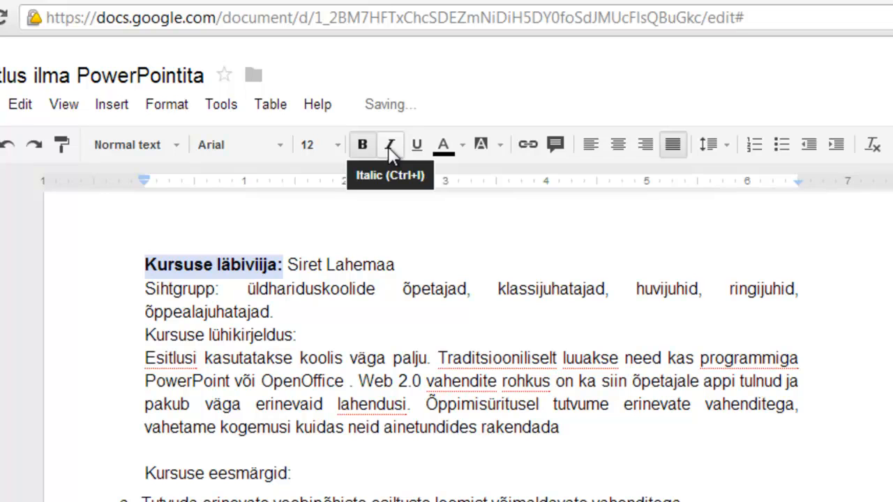
left_click(460, 150)
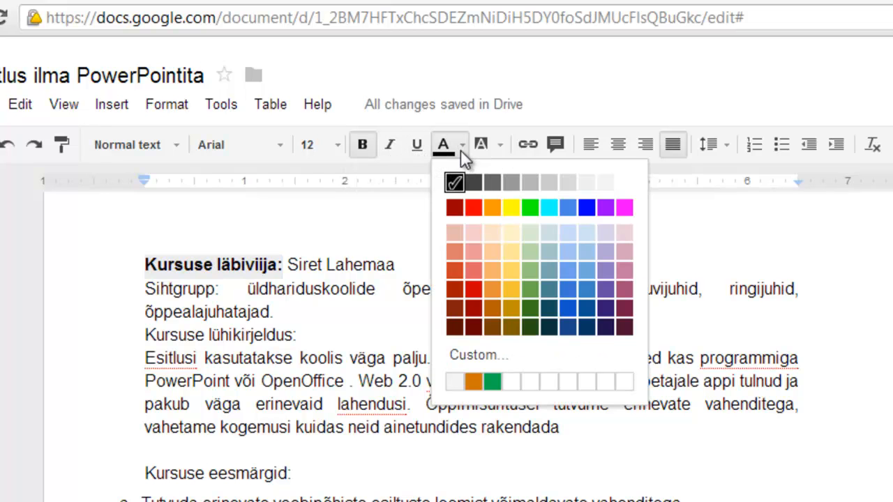
left_click(498, 153)
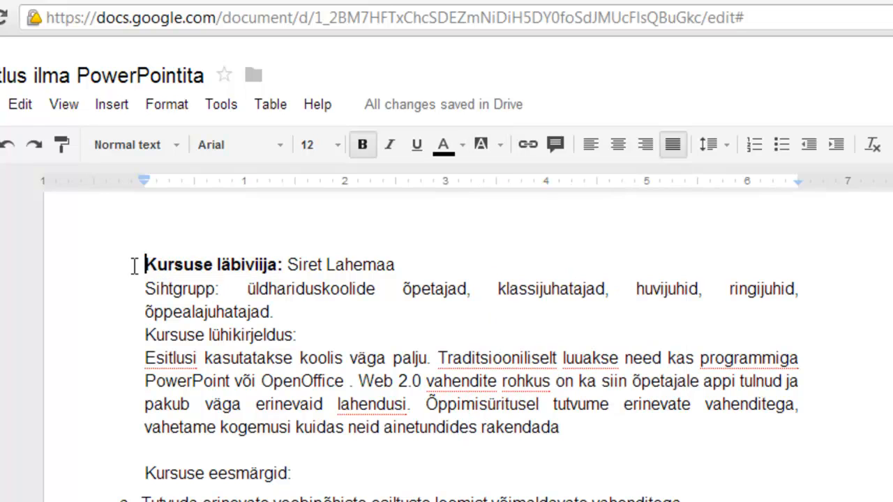
left_click(144, 268)
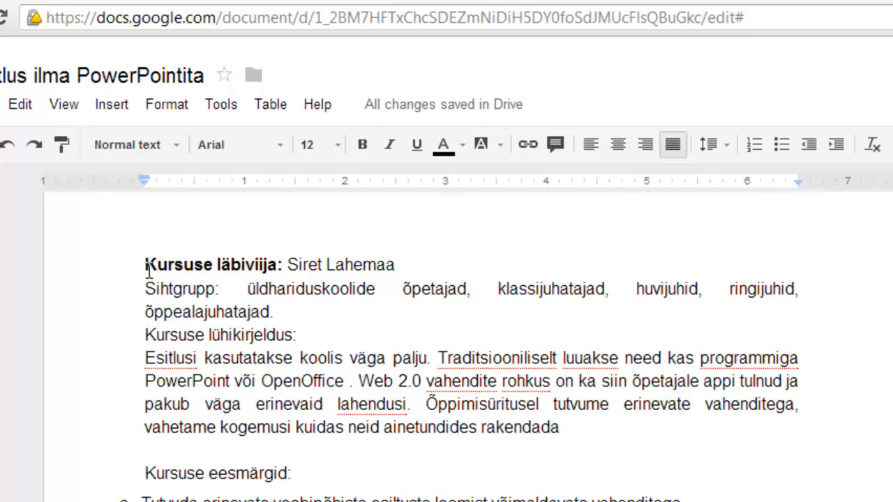
Step: Justify the first four description paragraphs and number them 1–4
left_click_drag(139, 264, 562, 426)
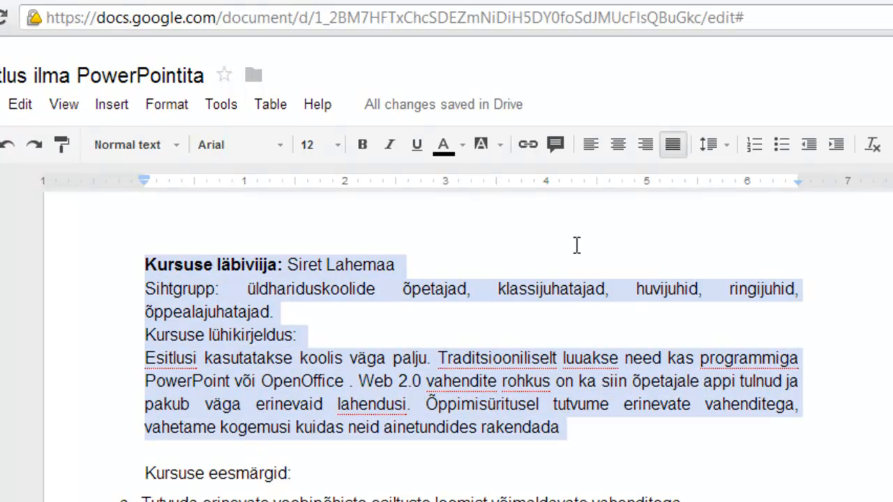
left_click(588, 150)
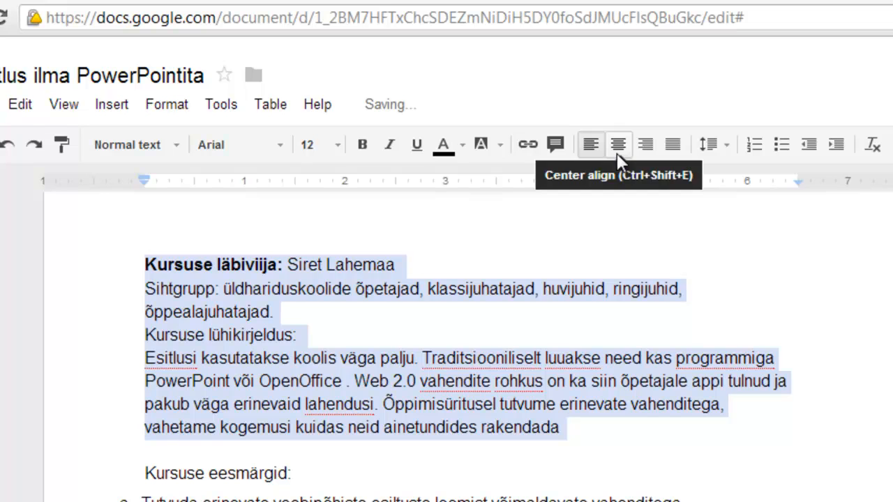
left_click(614, 151)
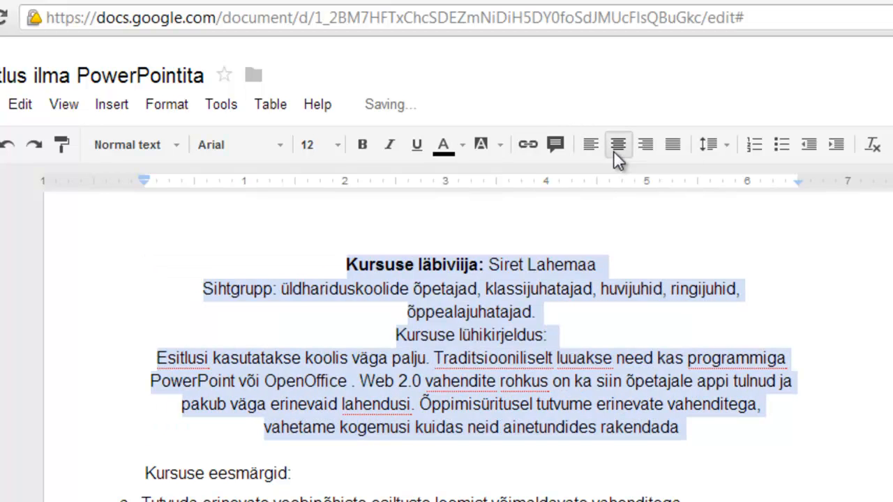
left_click(646, 148)
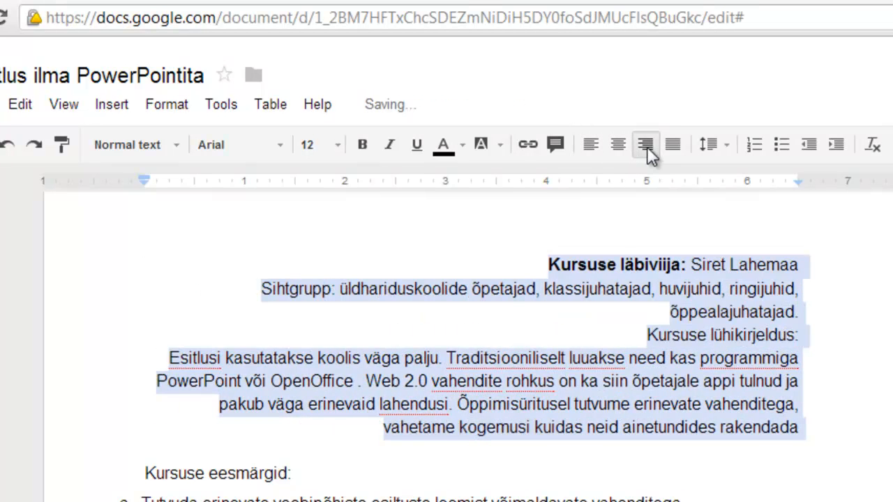
left_click(667, 147)
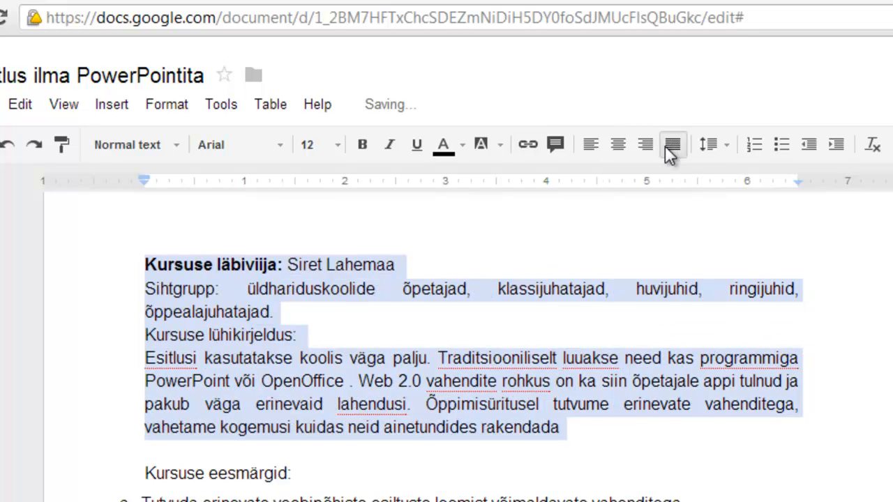
left_click(754, 148)
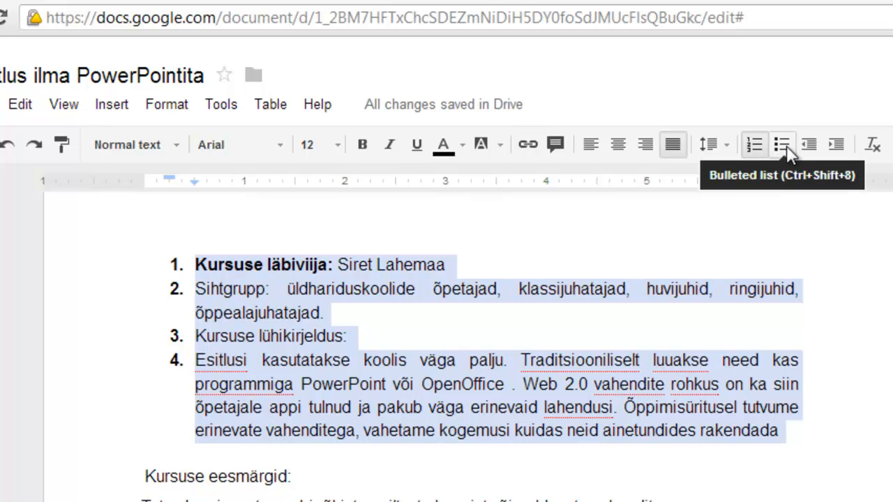
Step: Switch the course details to a–d lettering, then remove the list and apply 1.5 line spacing
left_click(783, 146)
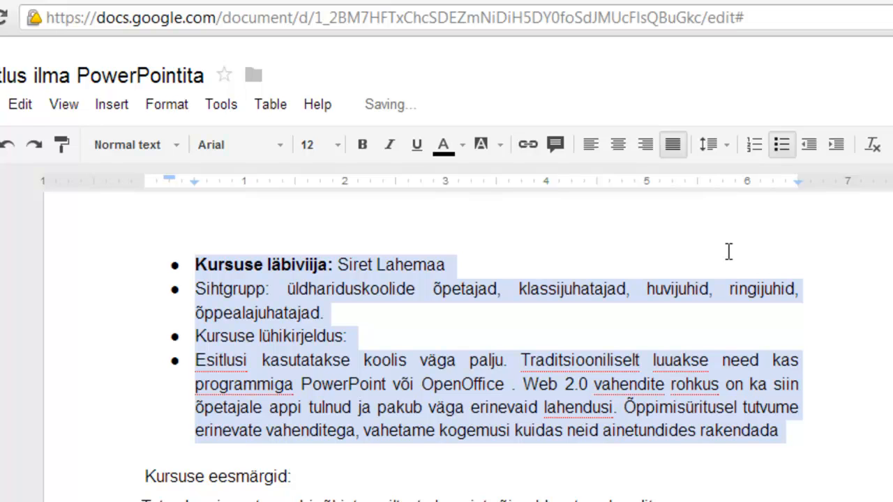
left_click(167, 106)
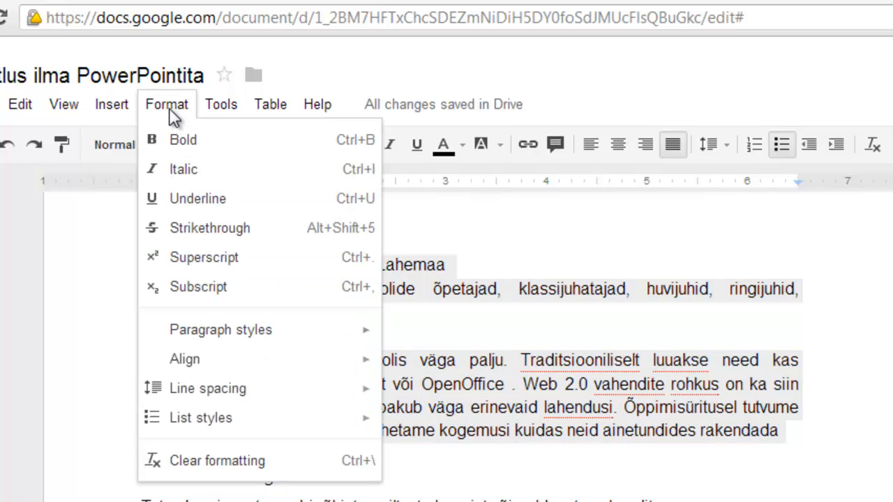
mouse_move(205, 422)
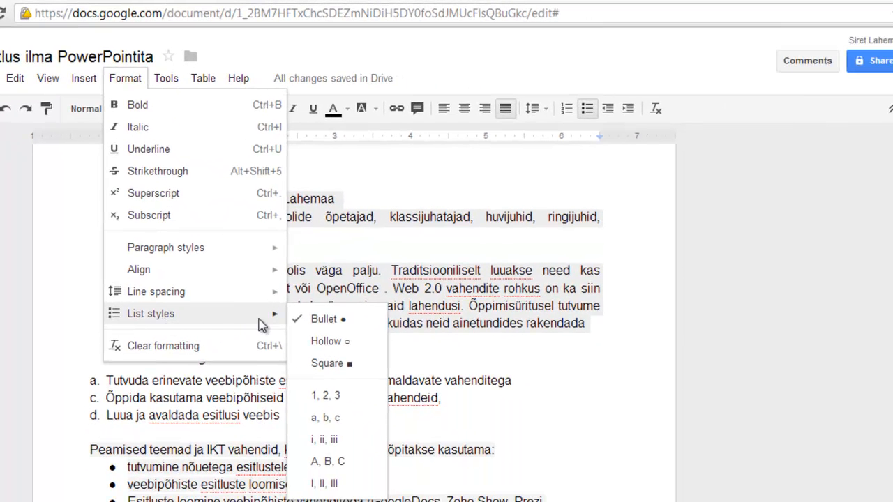
left_click(325, 419)
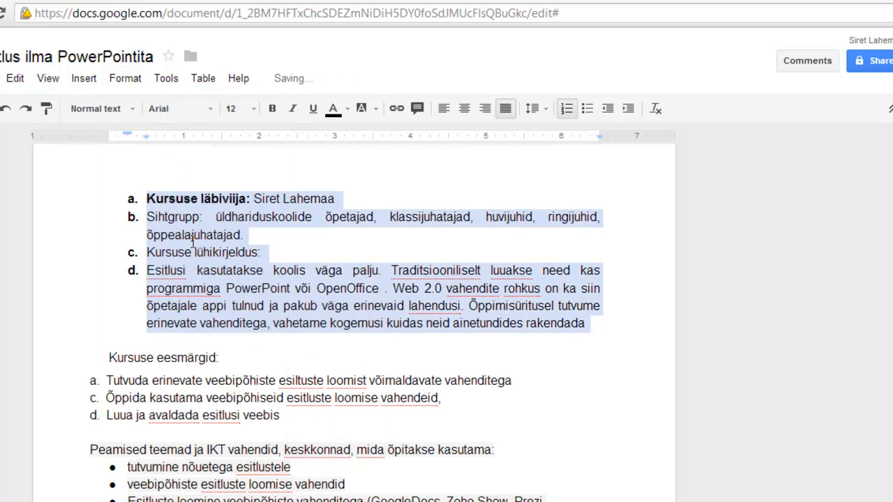
left_click(566, 109)
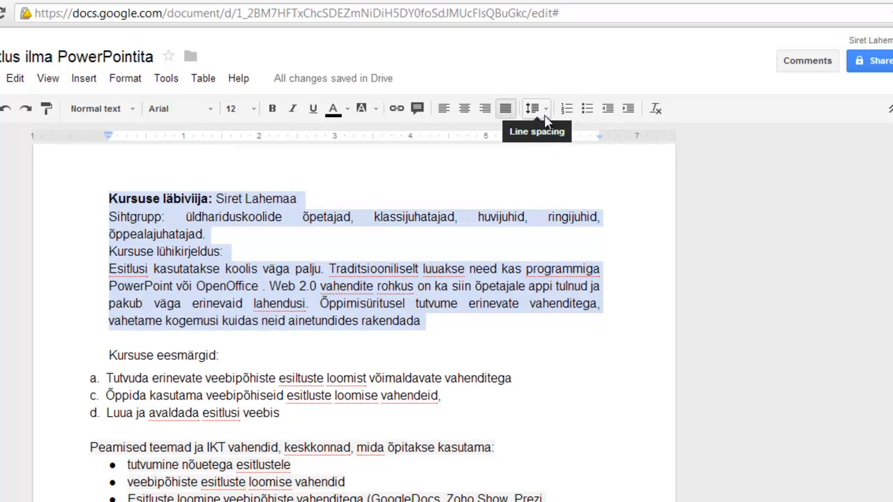
left_click(542, 115)
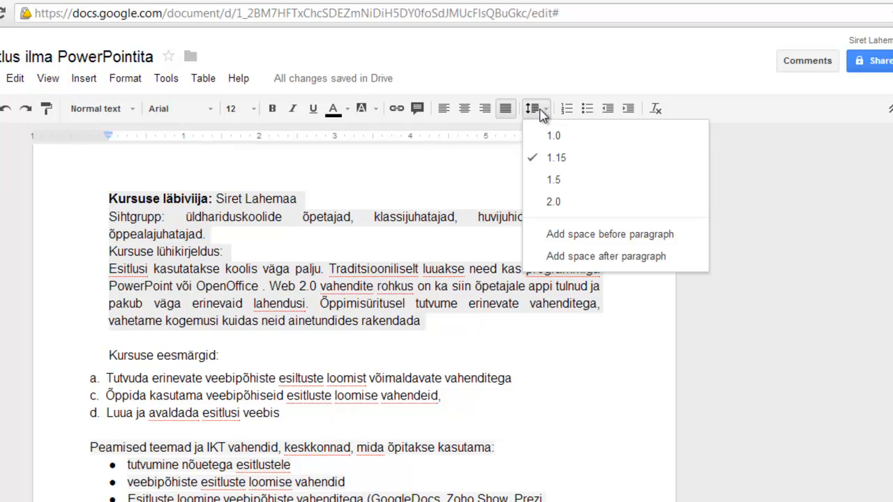
left_click(553, 180)
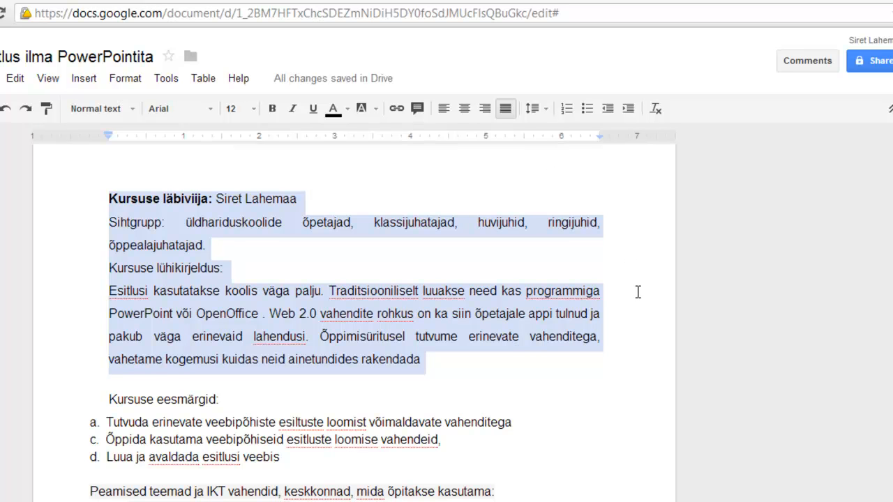
Step: Upload the VTH005 picture from the desktop as an image placed after 'rakendada'
left_click(560, 367)
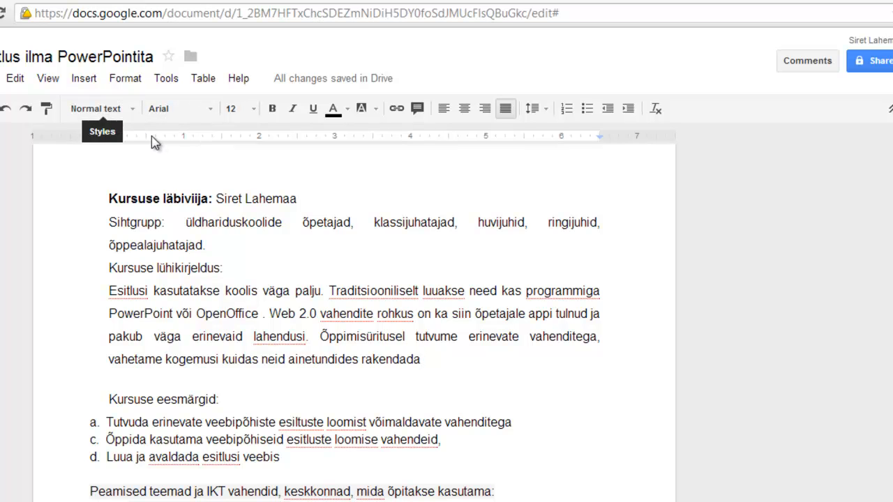
left_click(85, 79)
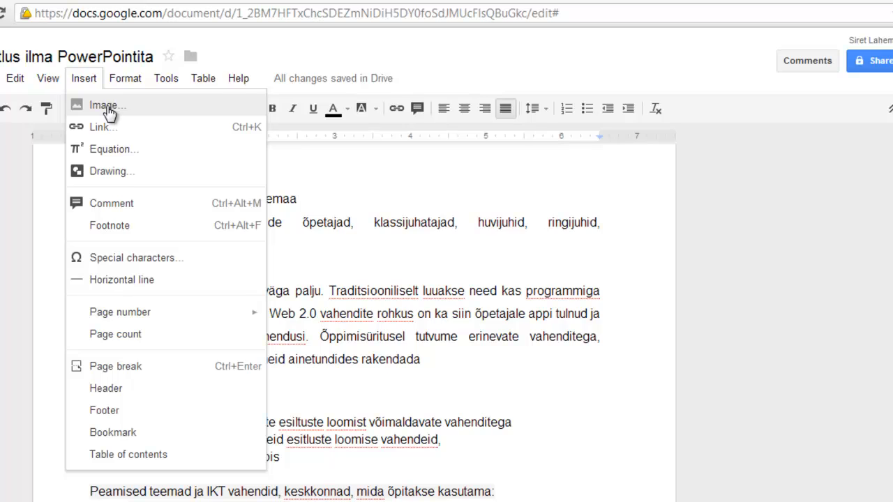
left_click(105, 106)
left_click(153, 131)
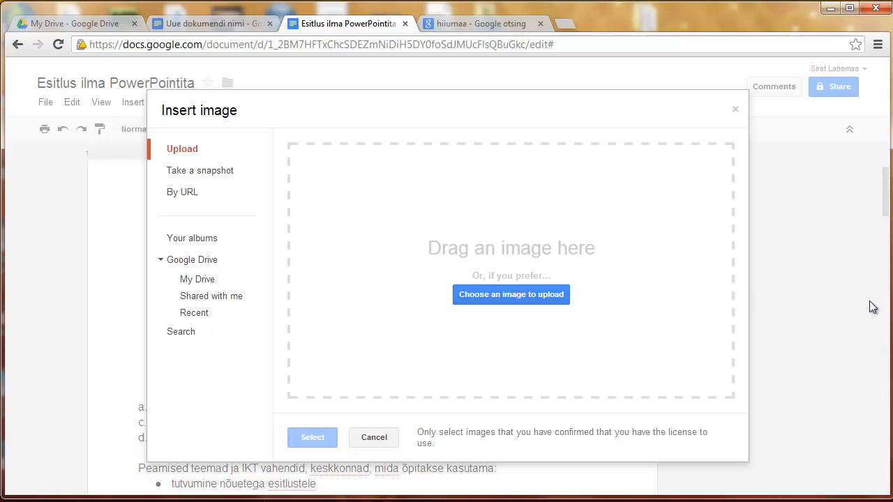
left_click_drag(886, 309, 648, 317)
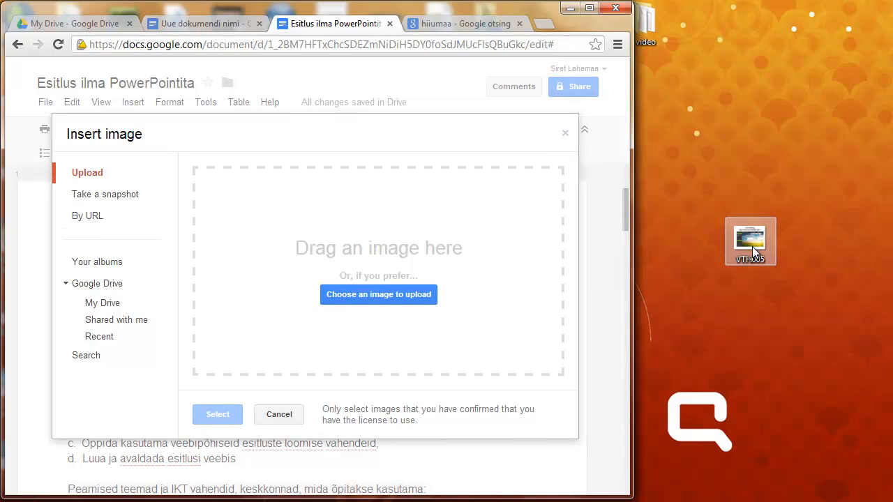
left_click_drag(757, 242, 398, 276)
Step: Shrink the Anymeeting screenshot to half size, fix it beside the text, then delete it
left_click_drag(633, 301, 891, 304)
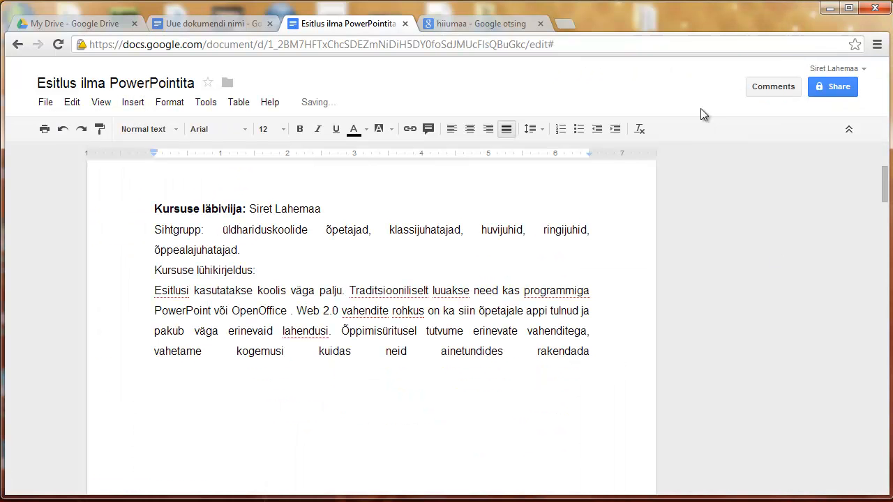
scroll(548, 229, "down", 2)
left_click(459, 320)
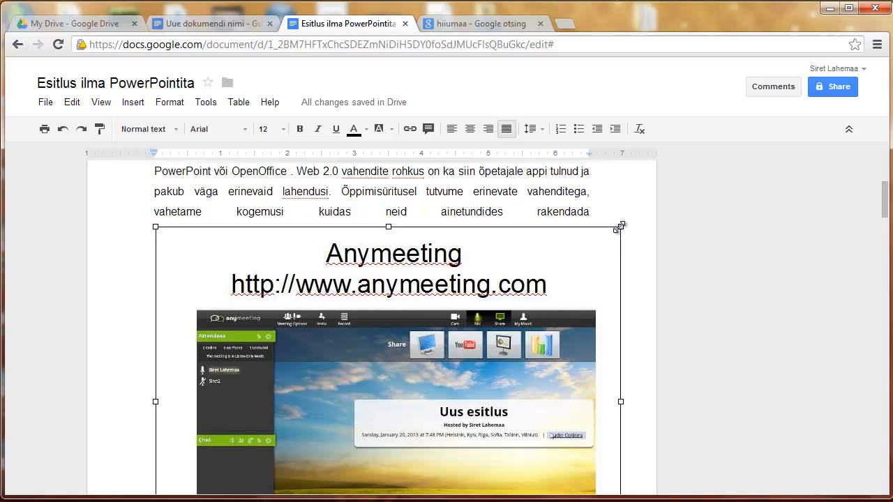
left_click_drag(619, 227, 429, 419)
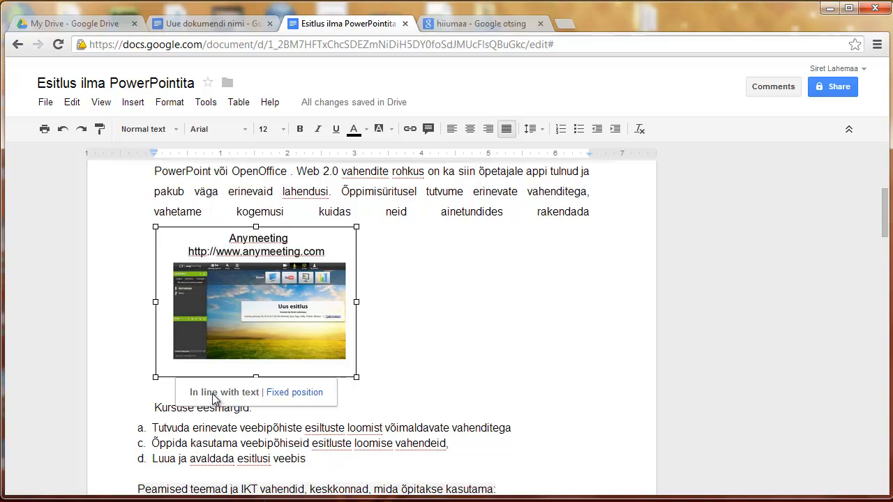
left_click(278, 396)
left_click_drag(261, 319, 500, 333)
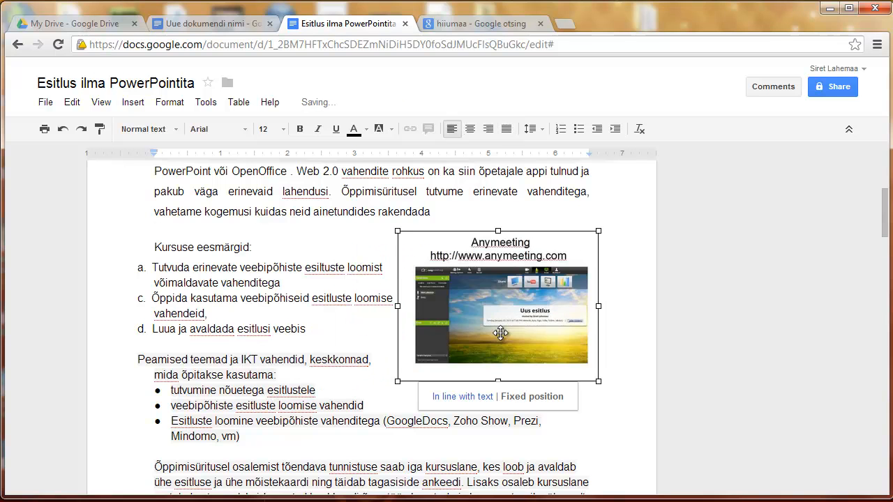
left_click_drag(504, 299, 504, 274)
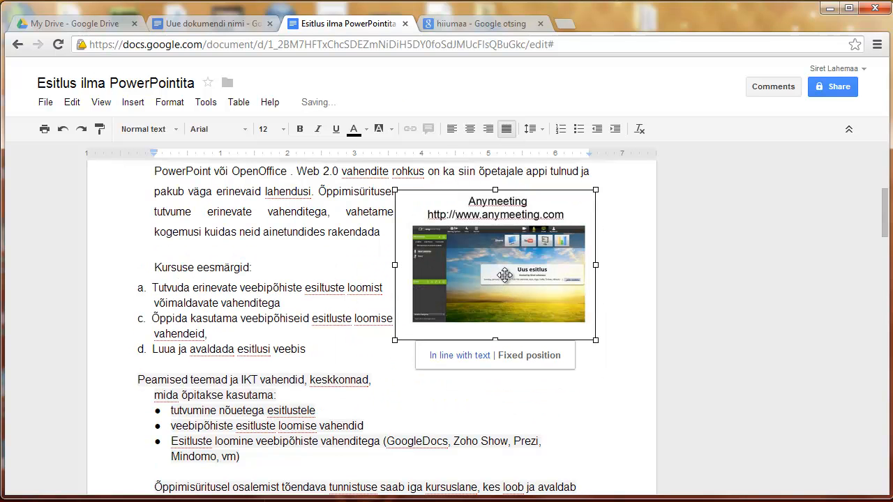
key("Delete")
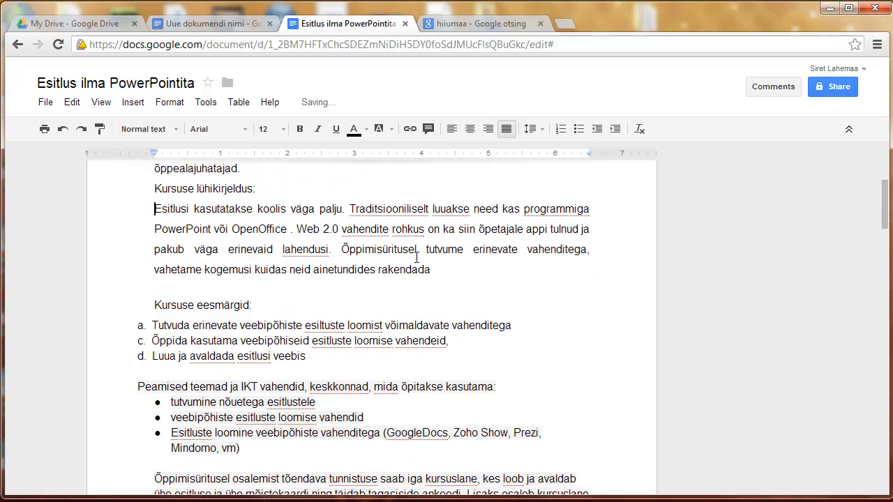
Step: Reopen the Insert image dialog from the Insert menu
left_click(133, 102)
left_click(149, 127)
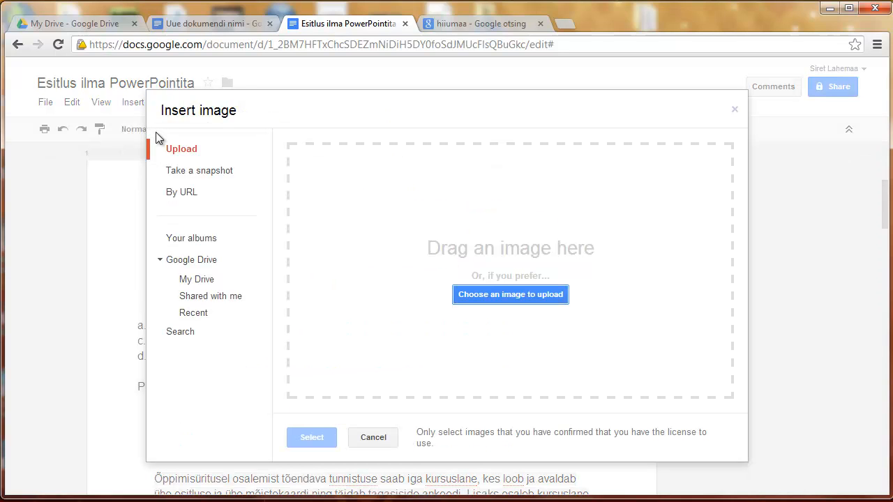
Step: Choose By URL, then copy the Hiiumaa map's image URL from Google Images
left_click(187, 198)
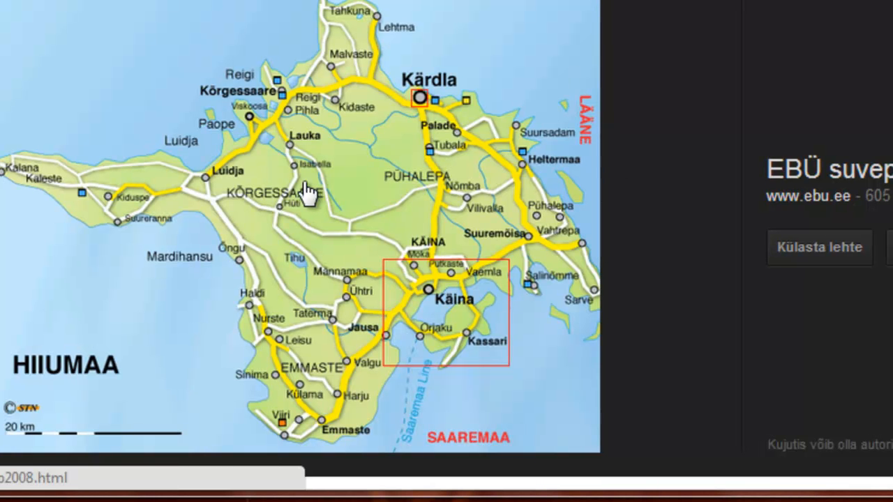
right_click(259, 129)
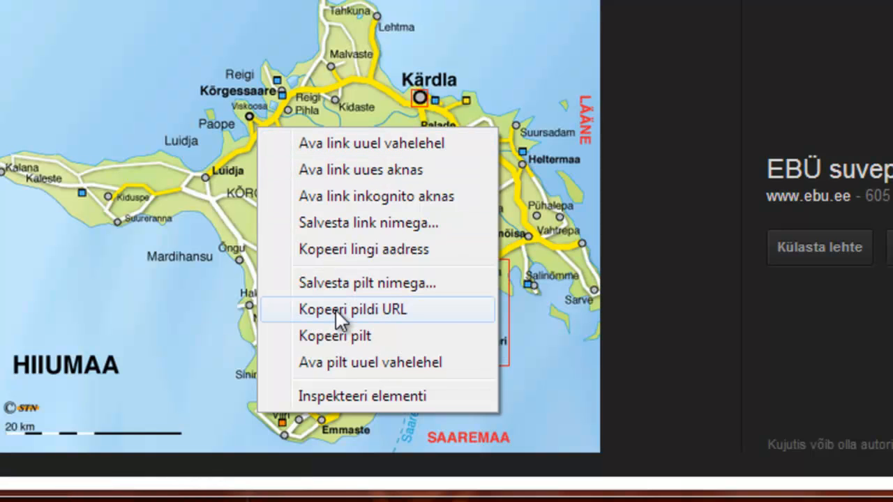
left_click(335, 309)
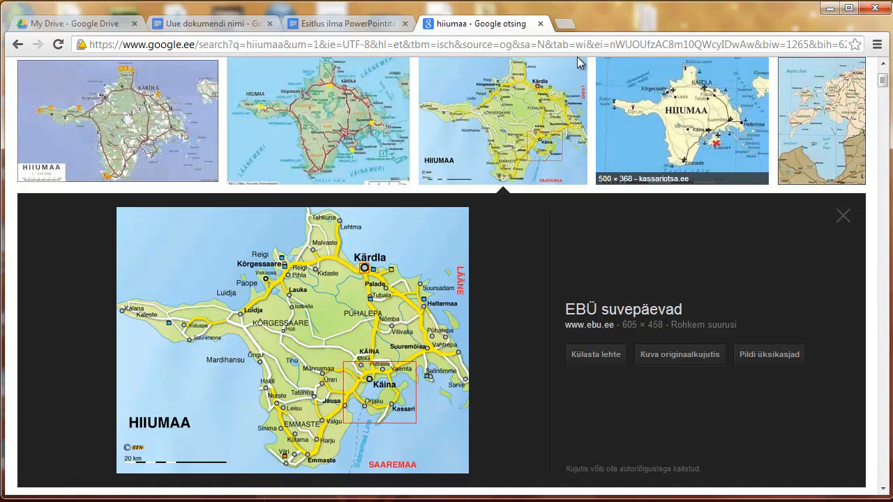
Step: Paste the Hiiumaa map's URL into the Insert image dialog and insert the map
left_click(372, 28)
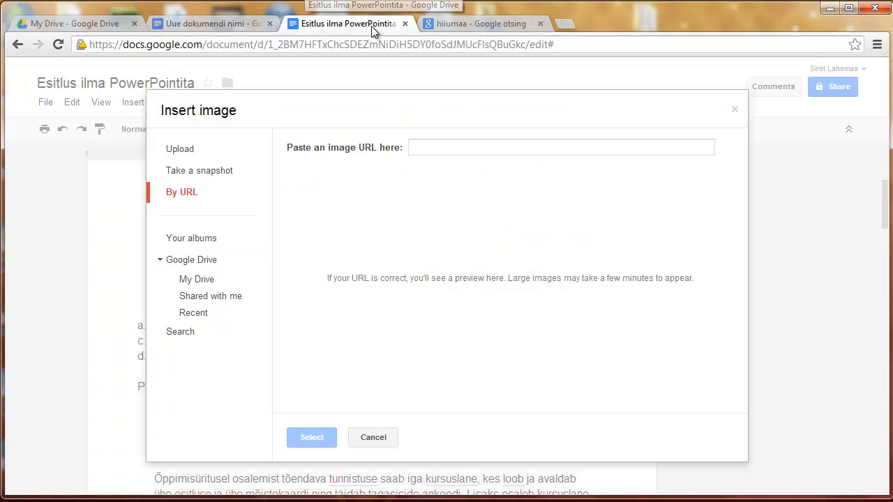
left_click(455, 149)
right_click(452, 148)
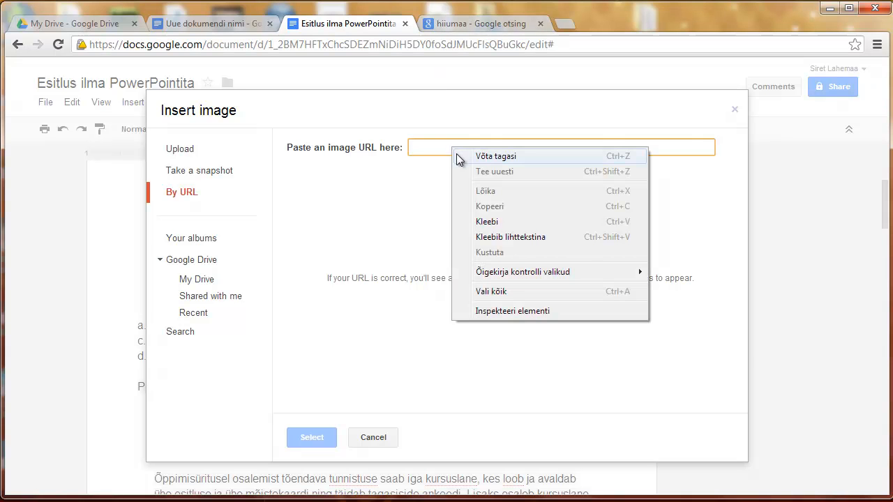
left_click(487, 221)
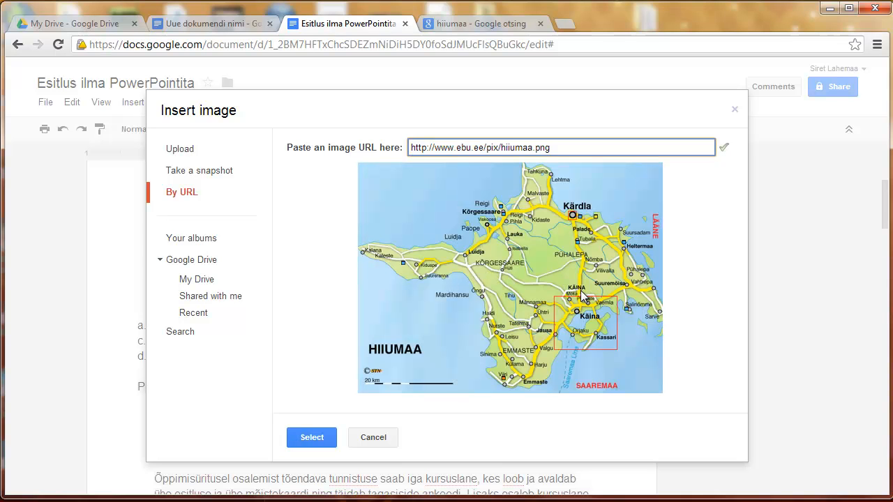
left_click(307, 437)
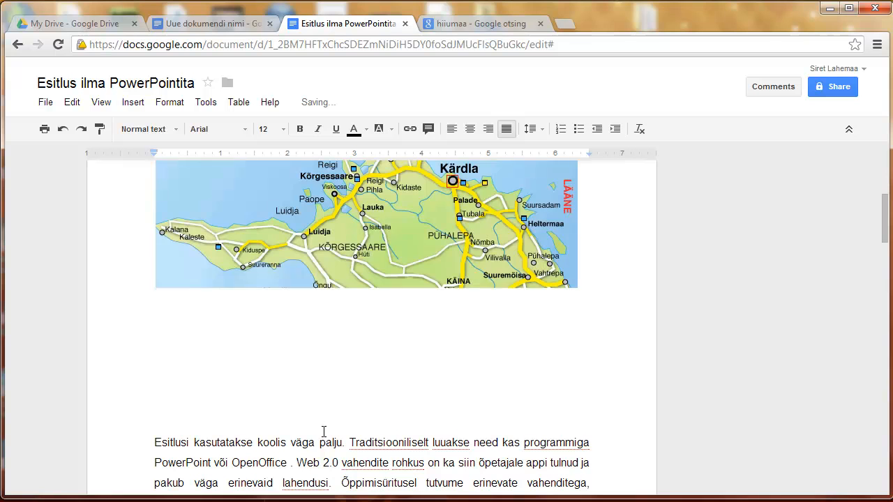
Step: Shrink the inserted Hiiumaa map, then delete it from the document
left_click(468, 272)
scroll(517, 173, "up", 1)
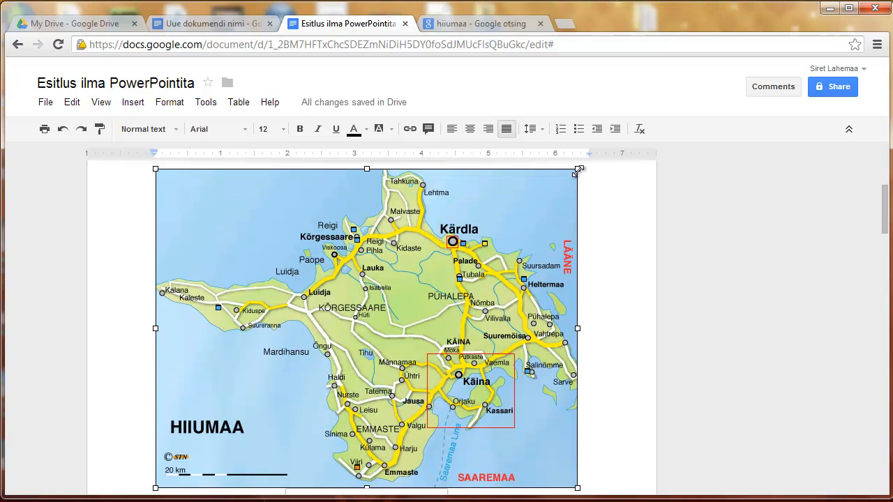
left_click_drag(577, 169, 412, 310)
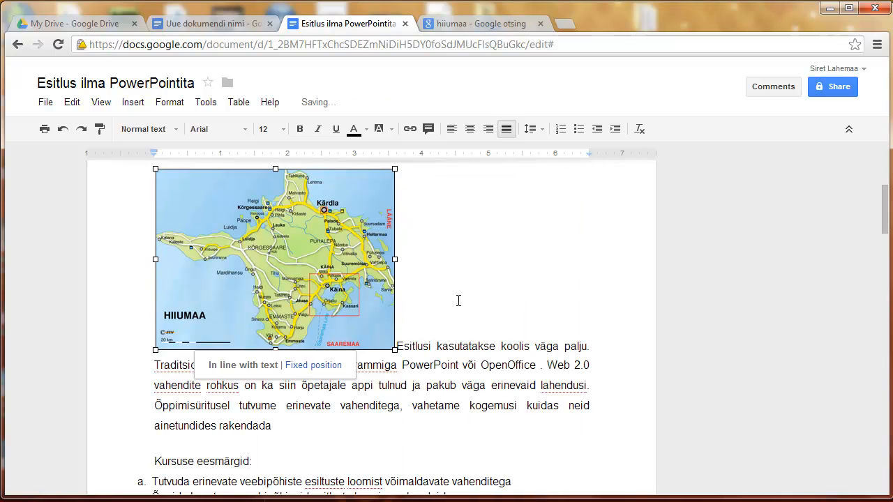
key("Delete")
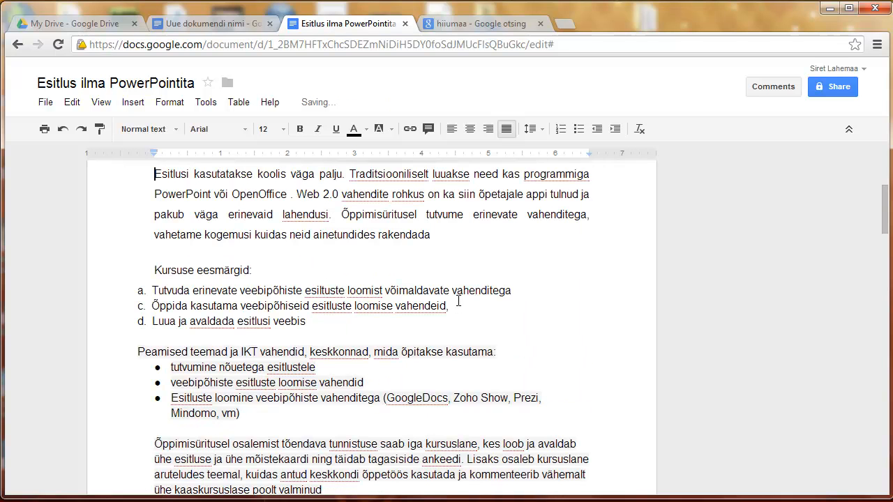
left_click(135, 105)
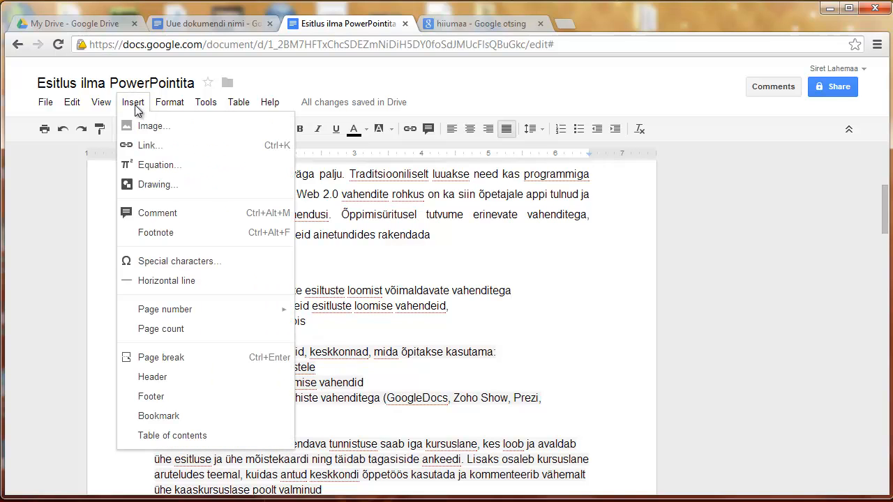
Step: Insert the sunset photo IMG_2668.JPG from the November 2012 album, then delete it
left_click(147, 127)
left_click(213, 240)
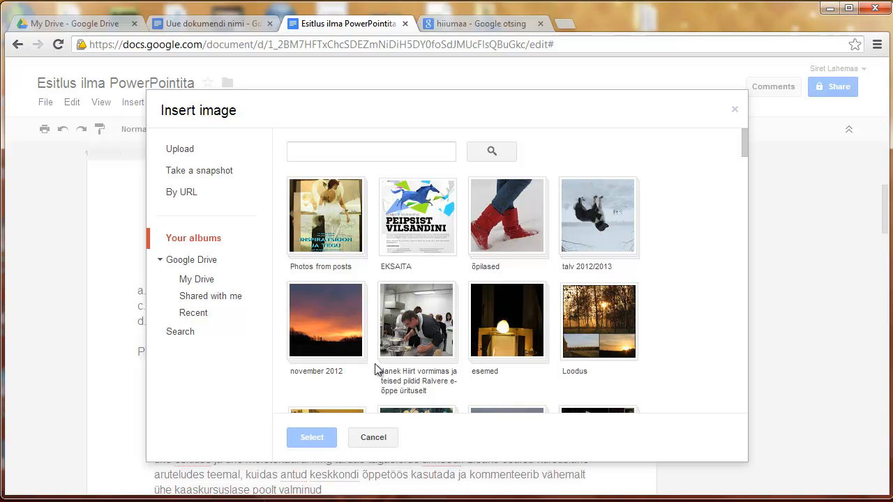
left_click(334, 346)
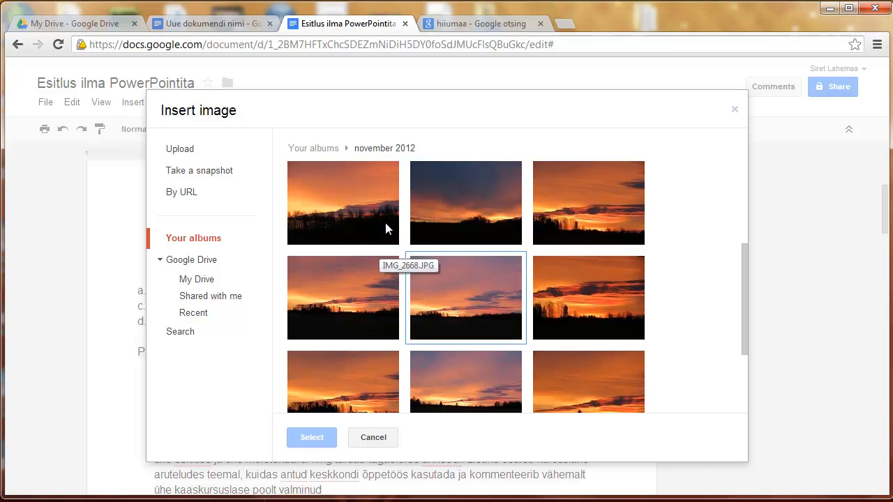
left_click(434, 315)
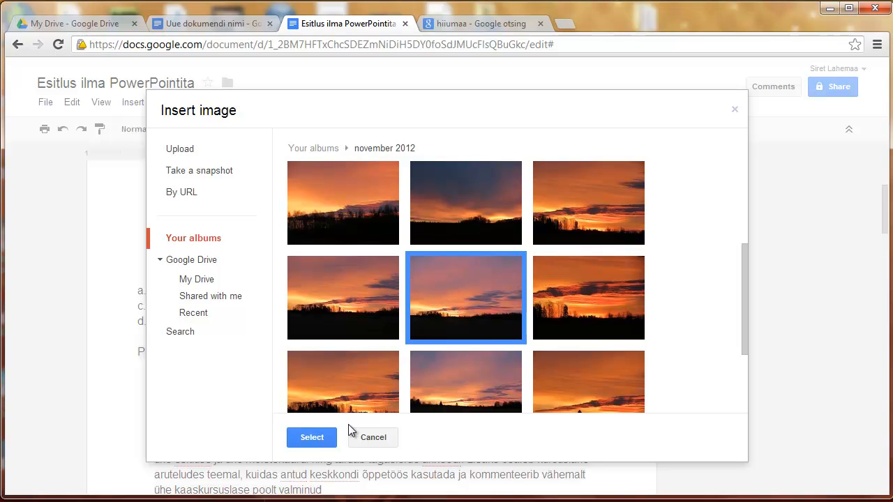
left_click(312, 438)
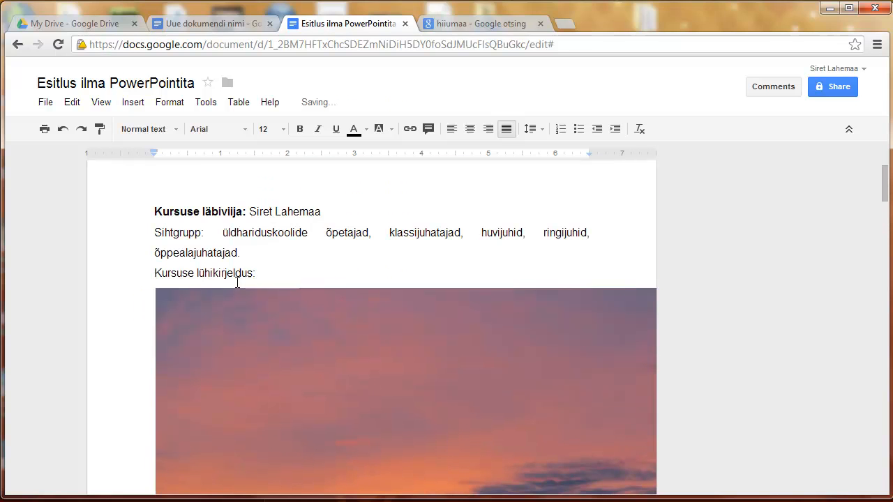
left_click(162, 293)
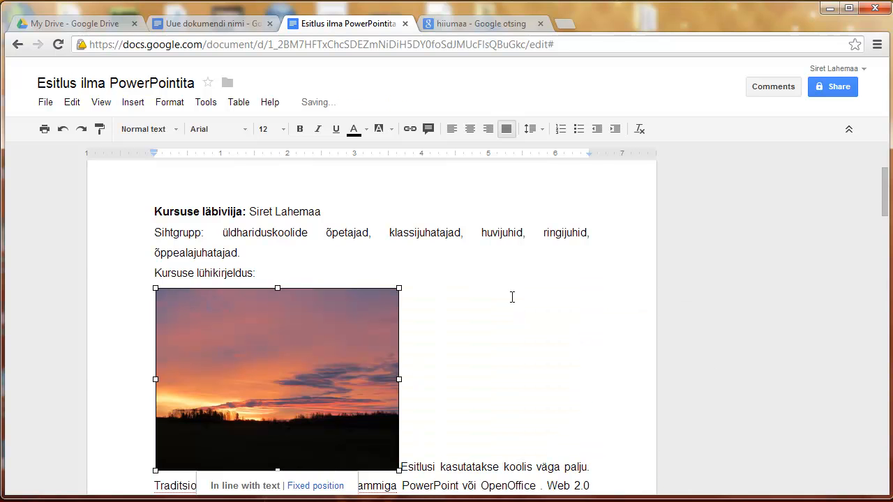
key("Delete")
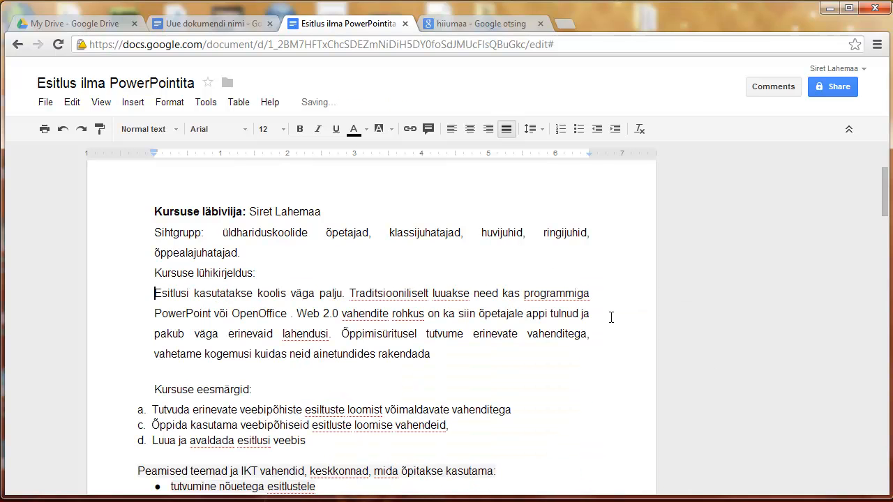
Step: Search Google images for 'hiiumaa' from the Insert Image dialog
left_click(131, 103)
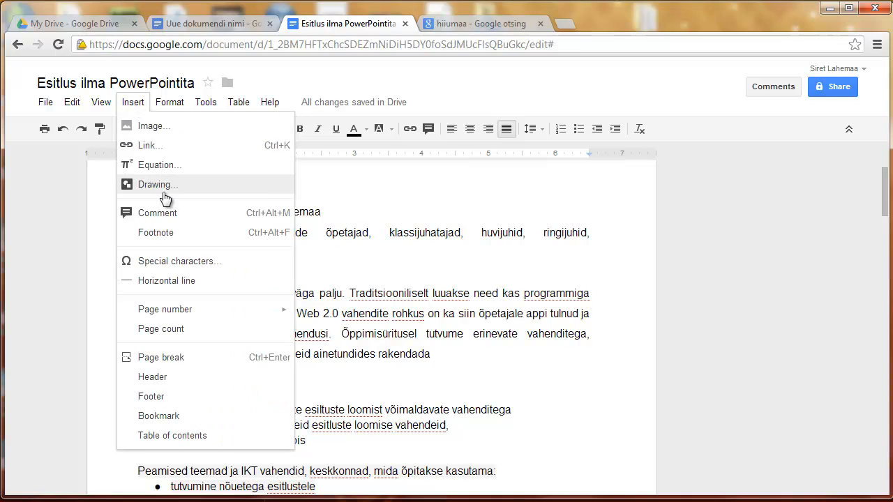
left_click(162, 131)
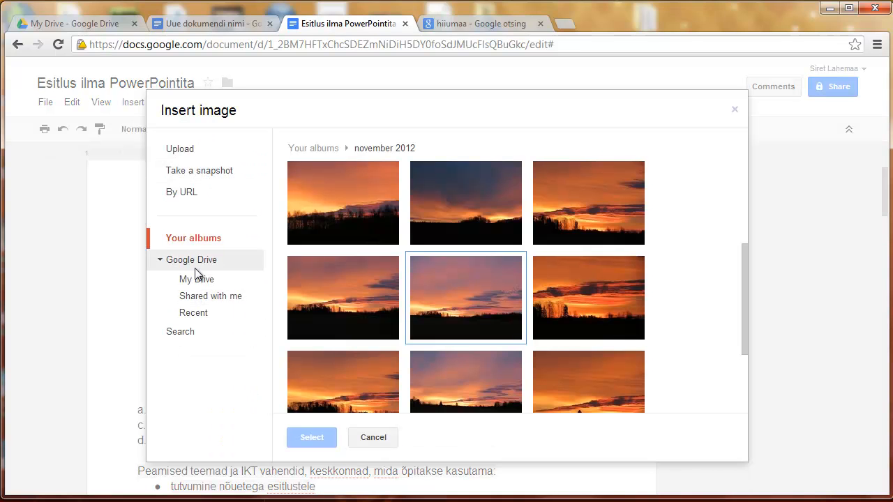
left_click(197, 262)
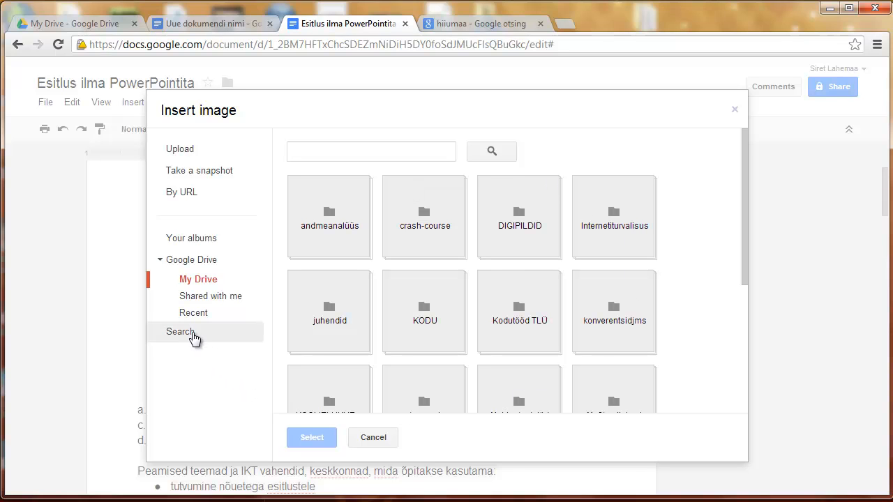
left_click(181, 336)
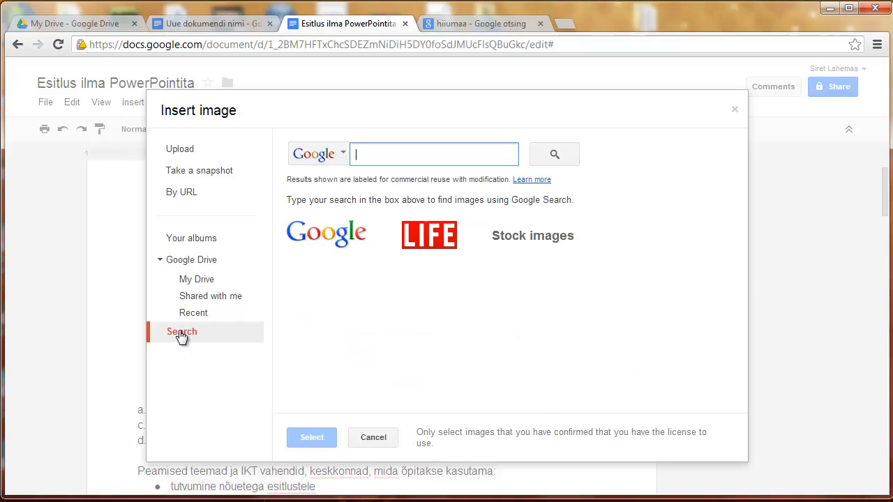
left_click(343, 159)
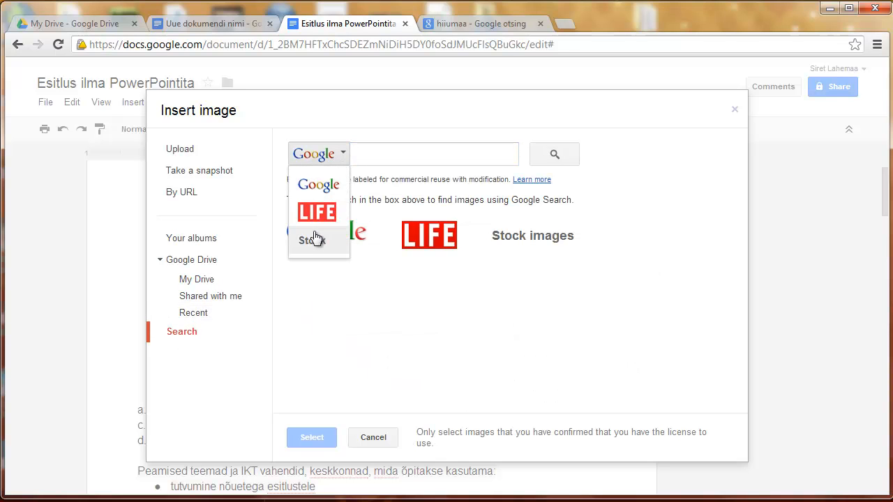
left_click(370, 158)
type("hiiumaa")
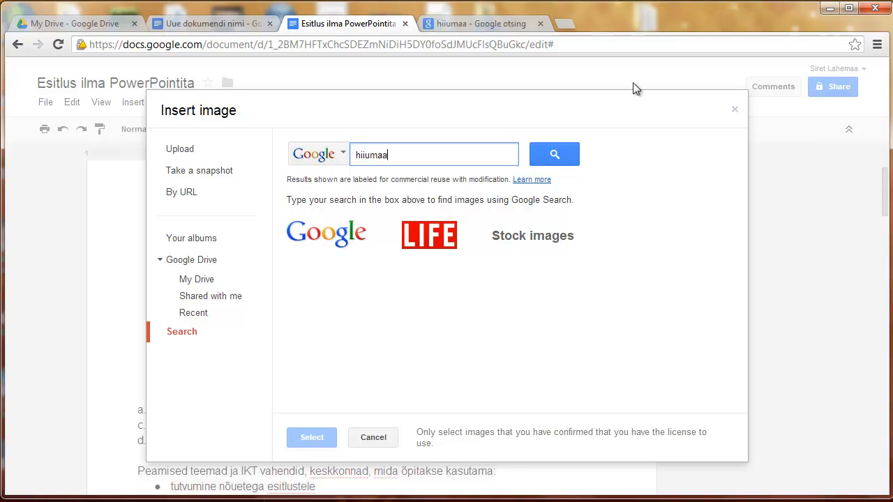
left_click(566, 155)
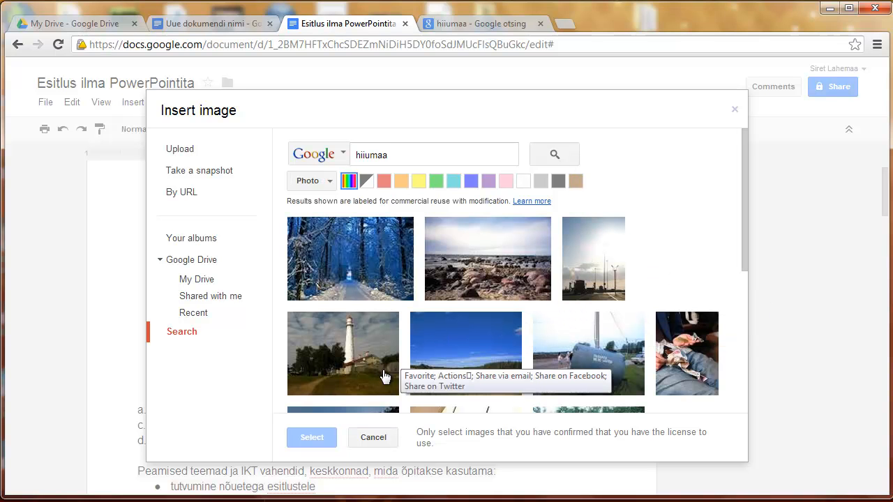
Step: Insert the lighthouse photo and shrink it so the summary text wraps beside it
left_click(382, 370)
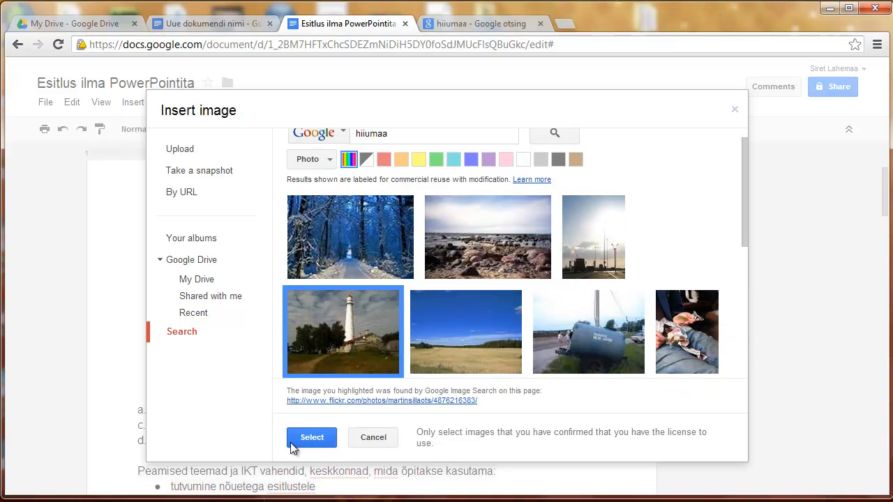
left_click(323, 441)
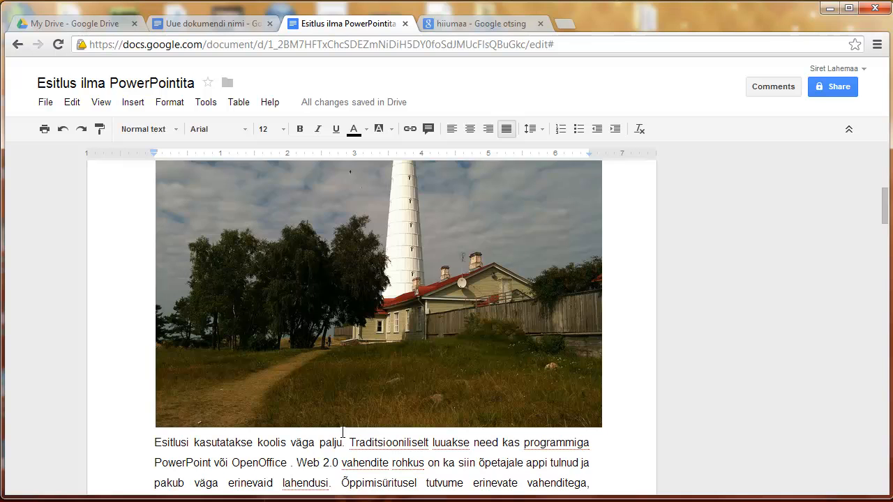
left_click(402, 340)
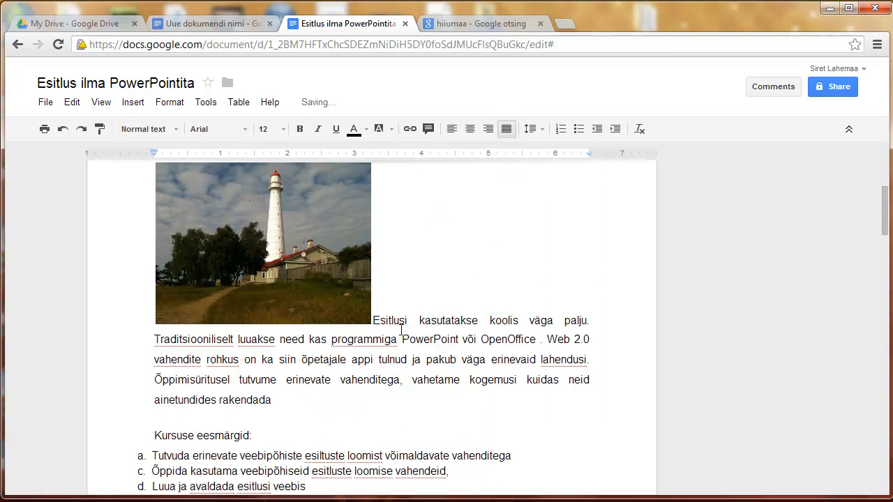
left_click(133, 102)
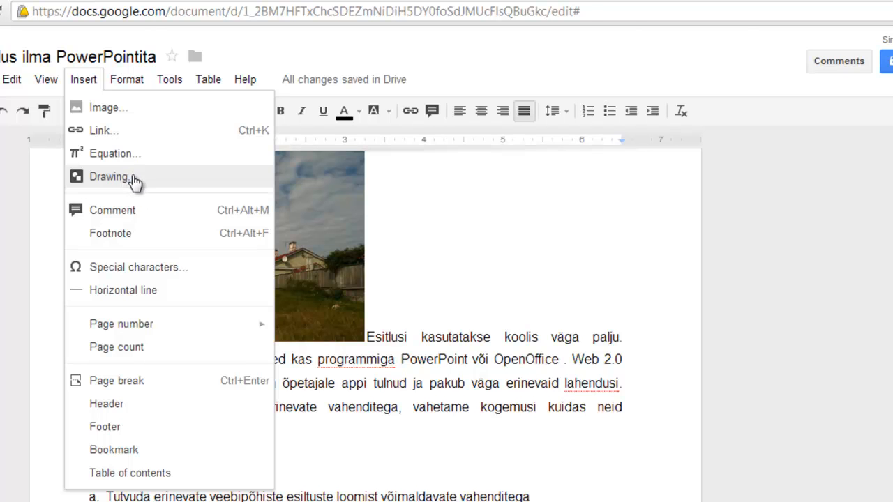
Step: Draw a light blue rectangle with a right-pointing arrow and save the drawing into the summary
left_click(112, 177)
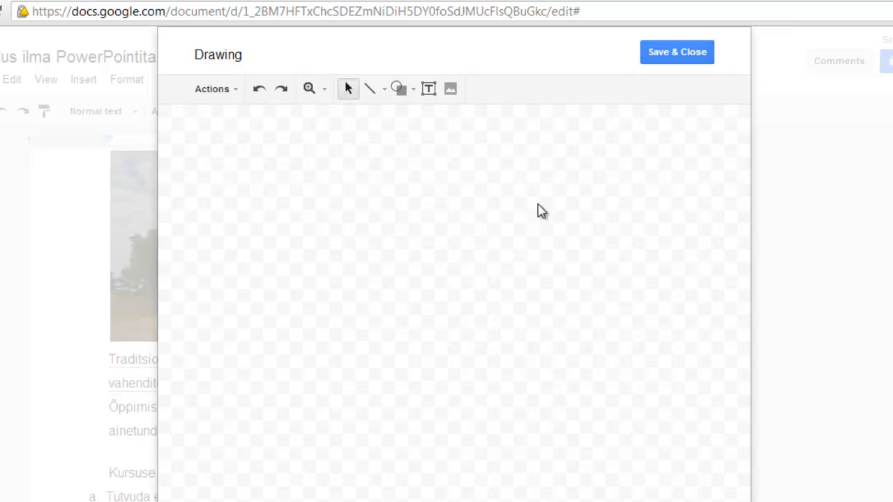
left_click(414, 91)
left_click(505, 124)
left_click_drag(270, 158, 435, 243)
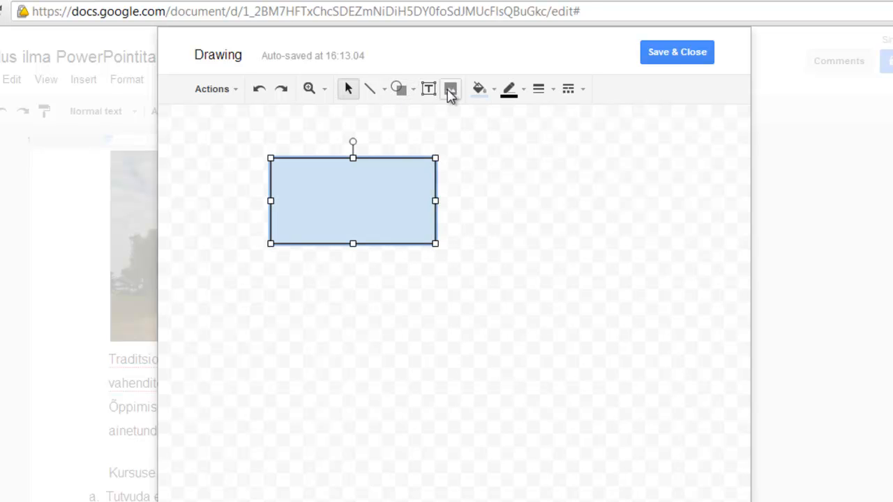
left_click(413, 98)
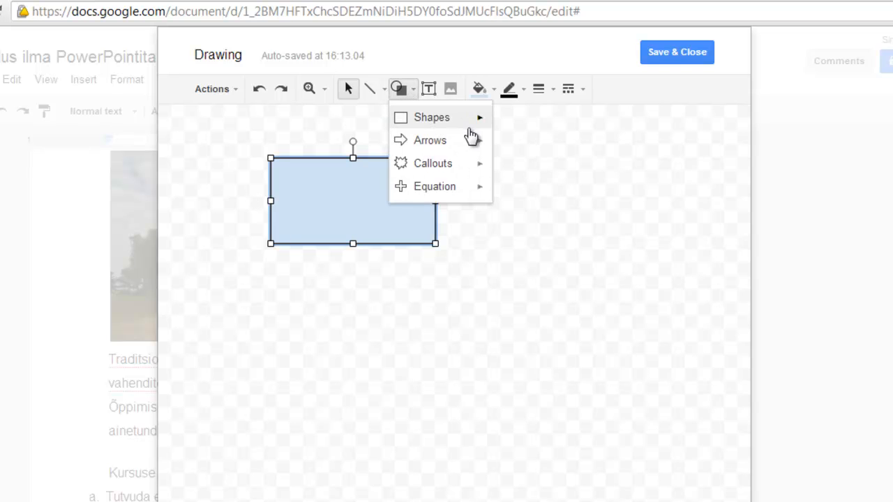
mouse_move(476, 148)
left_click(504, 148)
left_click_drag(422, 202, 547, 203)
left_click(666, 61)
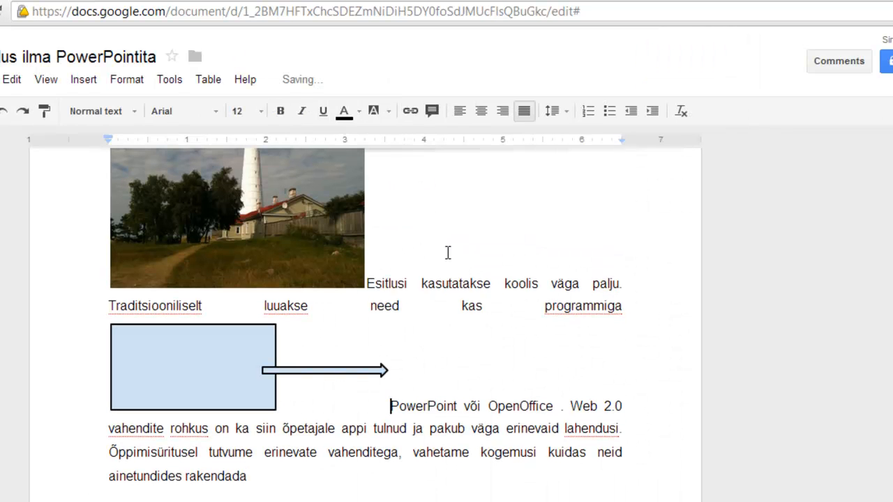
left_click(84, 80)
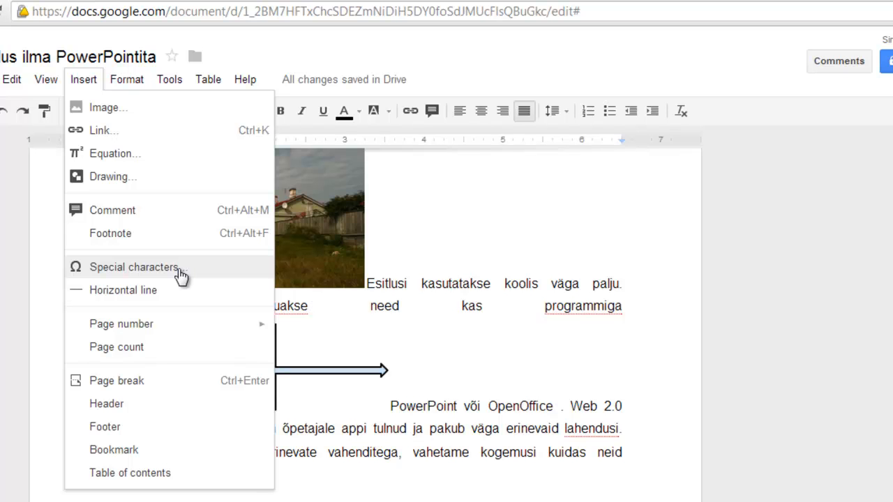
mouse_move(193, 329)
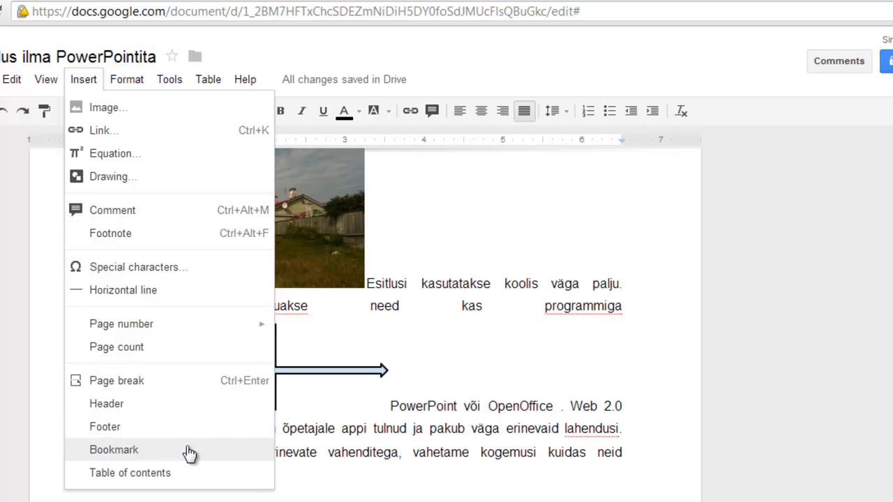
Step: Add a bookmark to the 'I nädal' week heading
left_click(305, 427)
scroll(328, 373, "down", 3)
scroll(237, 324, "down", 2)
scroll(235, 284, "up", 2)
scroll(279, 305, "down", 2)
scroll(270, 305, "up", 2)
scroll(267, 314, "down", 3)
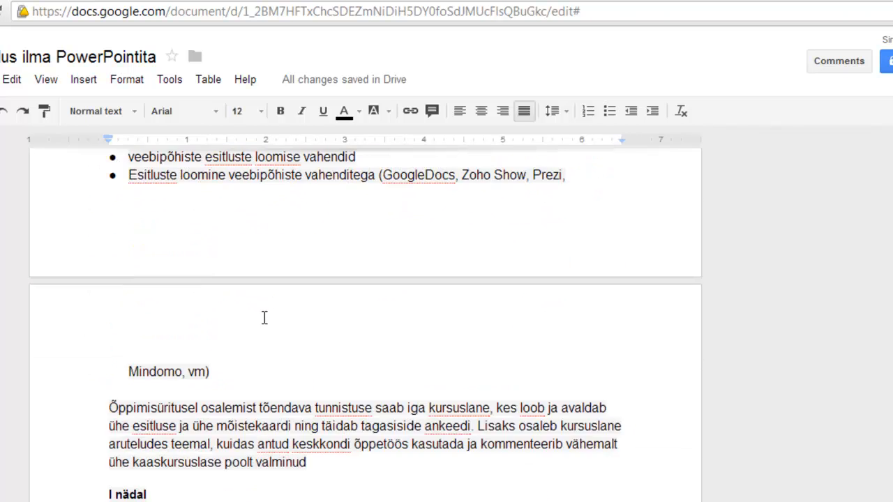
scroll(264, 318, "down", 3)
left_click_drag(155, 248, 93, 245)
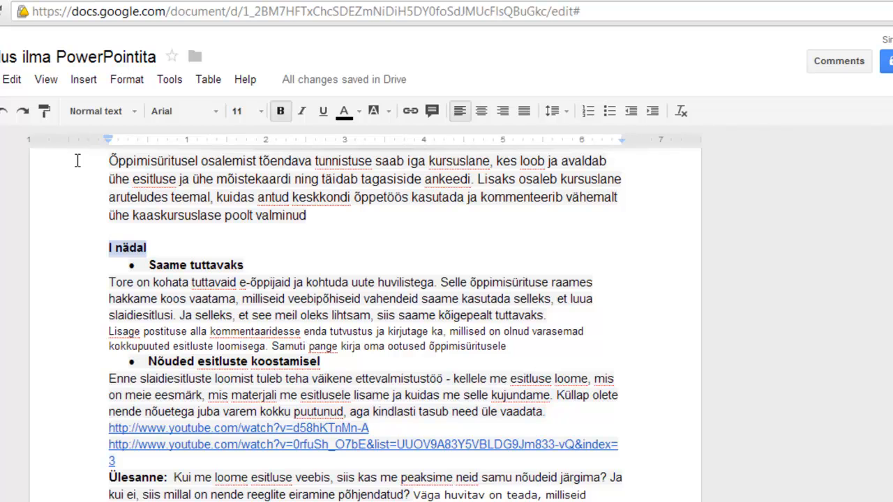
left_click(80, 80)
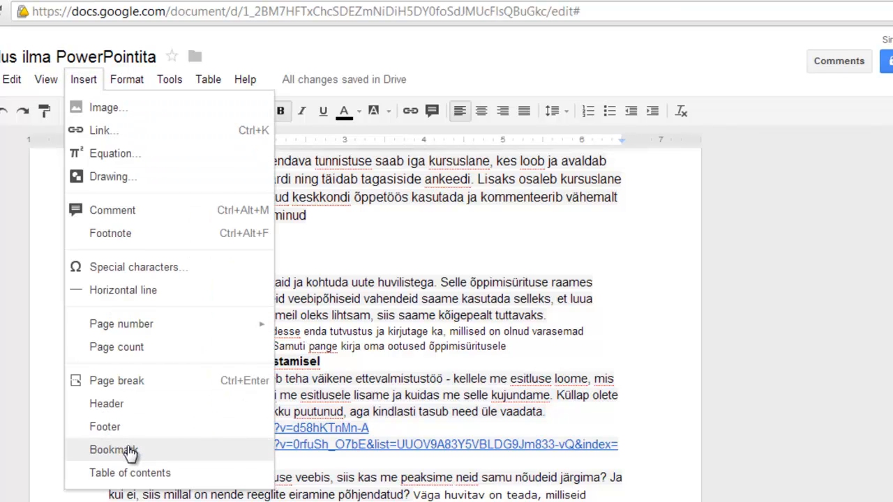
left_click(129, 450)
Step: Add a bookmark to the 'II näda' week heading further down
scroll(182, 258, "down", 2)
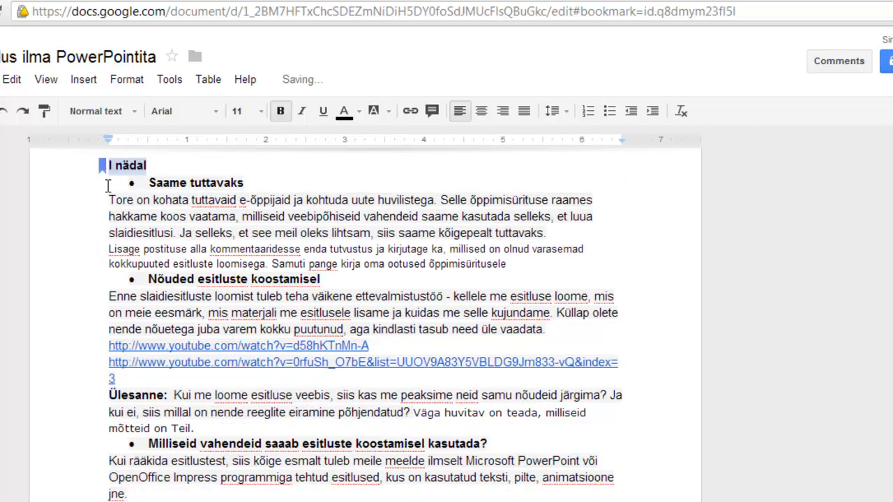
scroll(212, 322, "down", 3)
scroll(212, 328, "down", 4)
left_click_drag(146, 377, 105, 371)
left_click(81, 80)
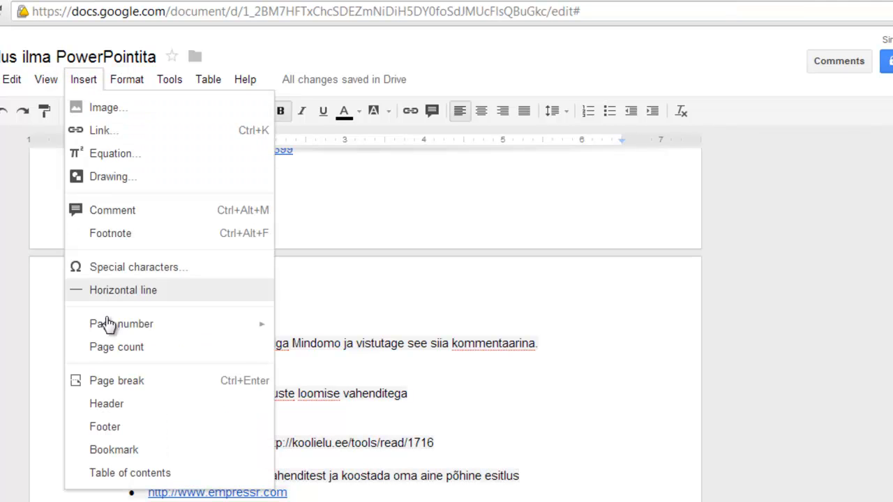
left_click(120, 450)
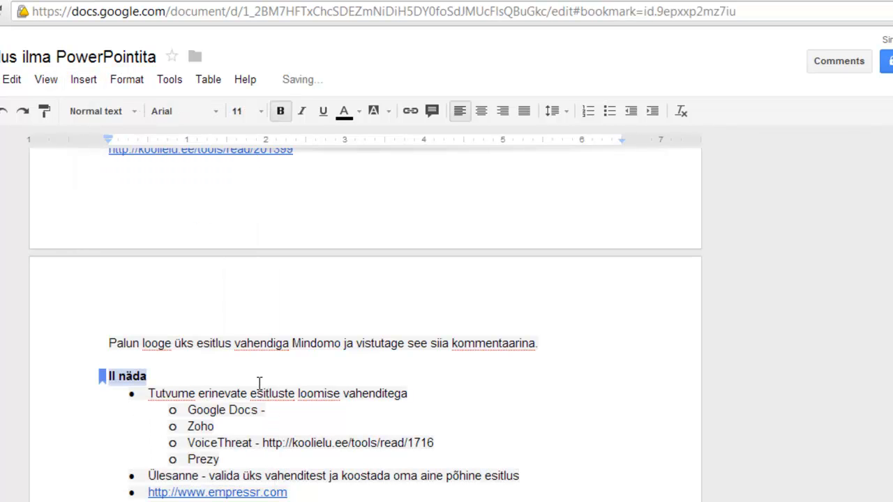
scroll(189, 375, "up", 8)
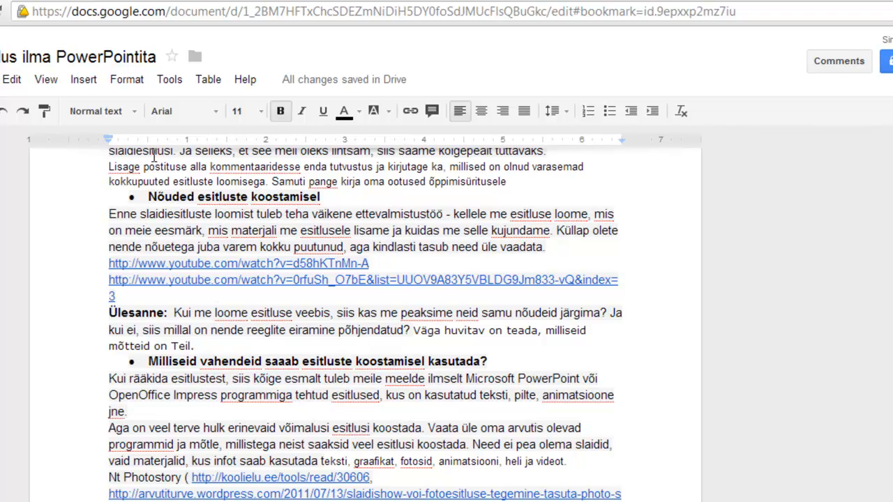
Step: Select 'Tutvuda erinevate' in goal a and start a link, pasting an image web address
scroll(173, 337, "up", 10)
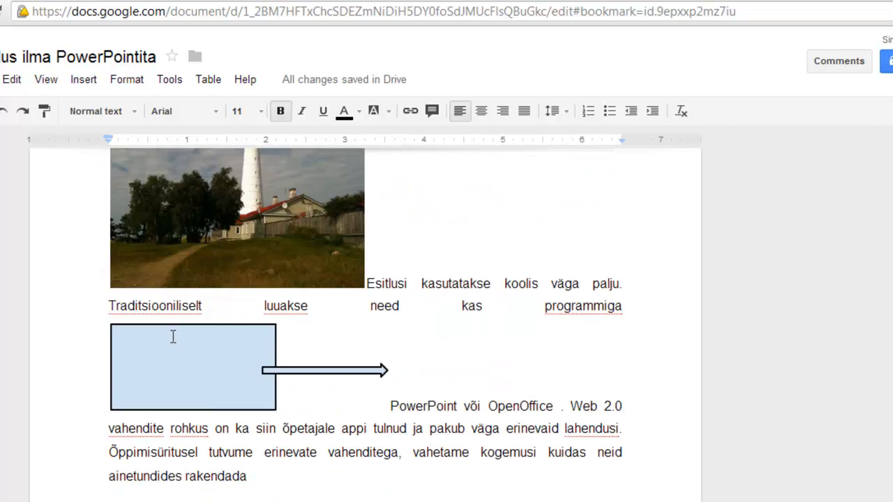
scroll(173, 337, "up", 4)
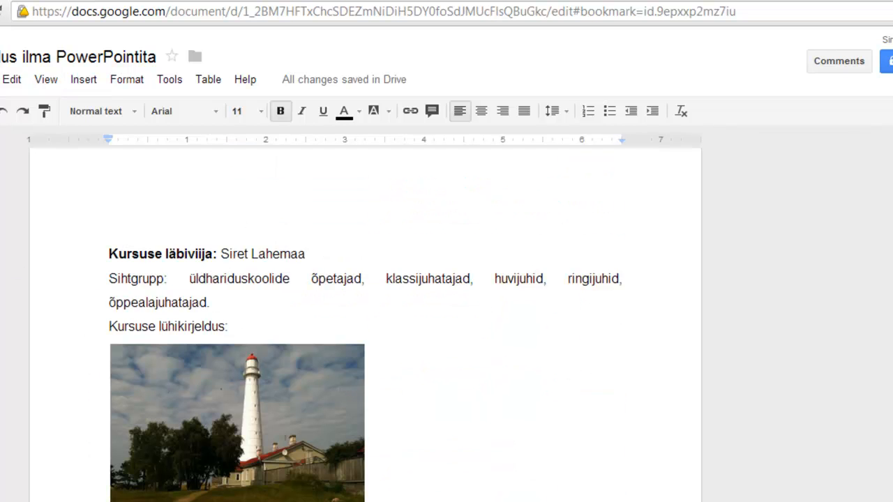
scroll(314, 391, "down", 6)
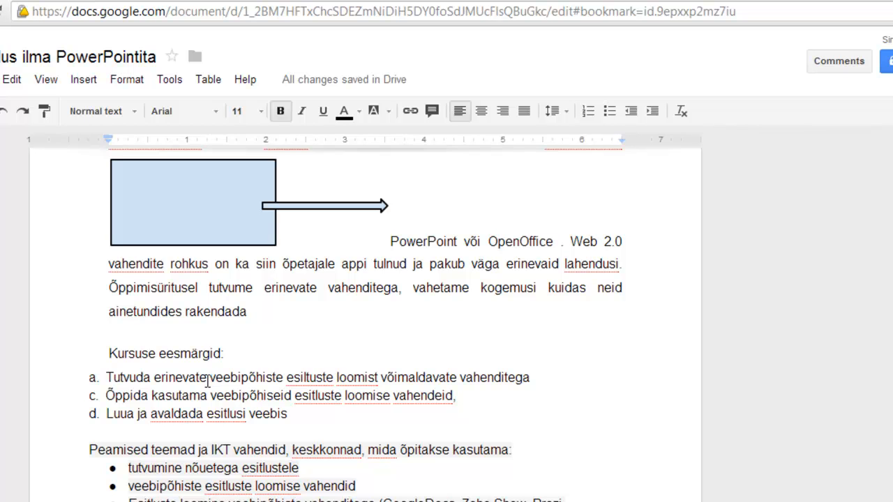
left_click_drag(206, 380, 106, 379)
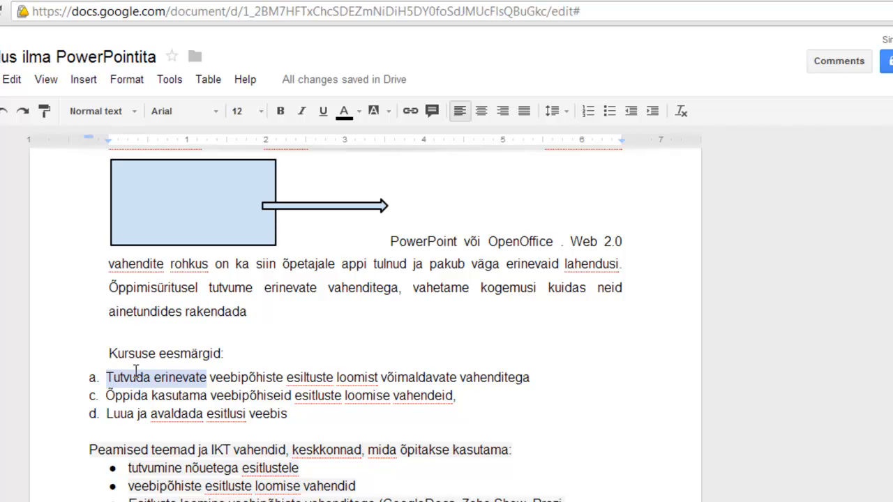
left_click(410, 111)
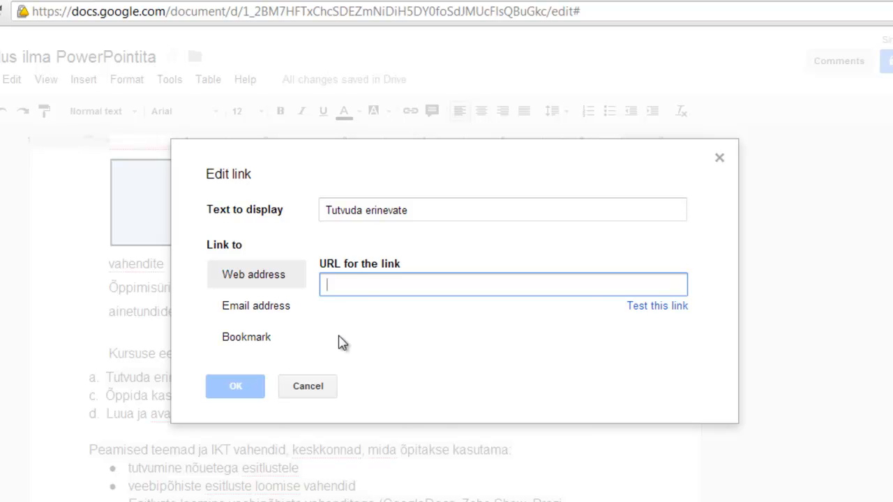
right_click(359, 288)
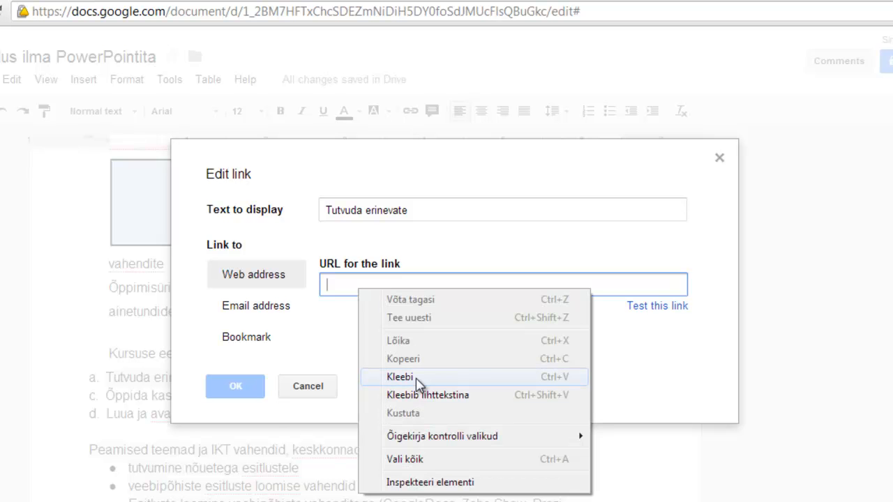
left_click(401, 377)
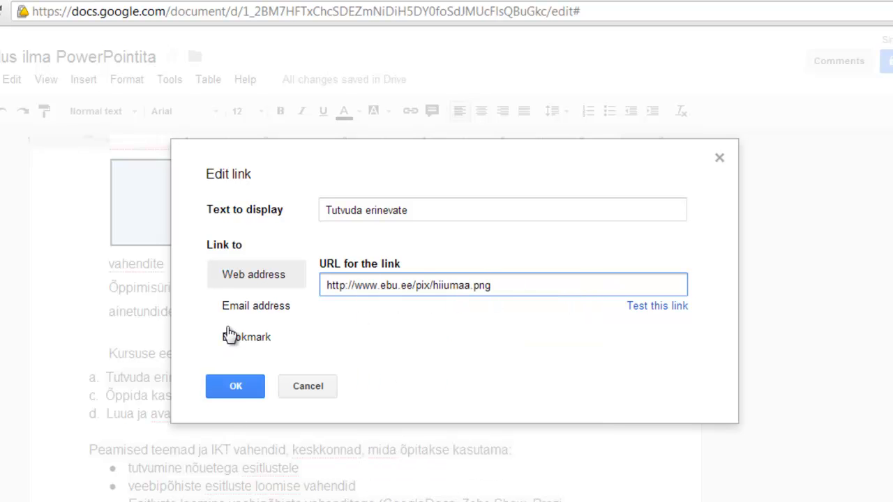
Step: Change the link target to 'Bookmark 2: II näda' and confirm where it points
left_click(247, 307)
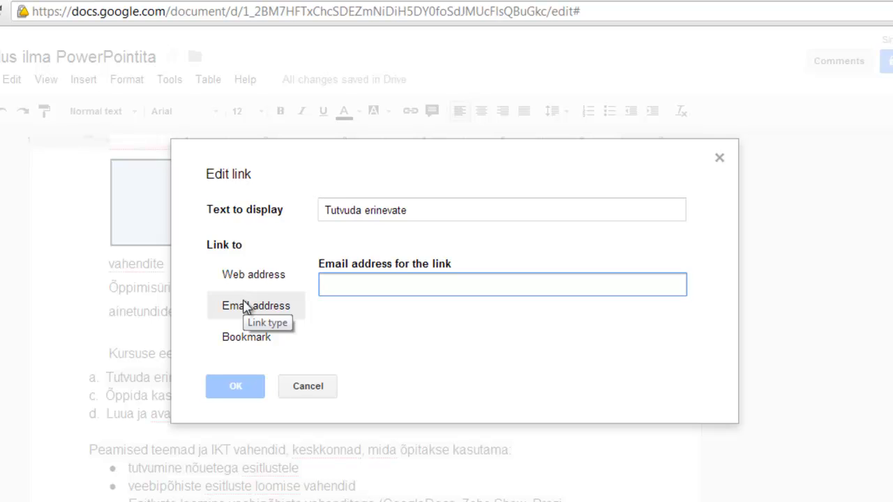
left_click(235, 341)
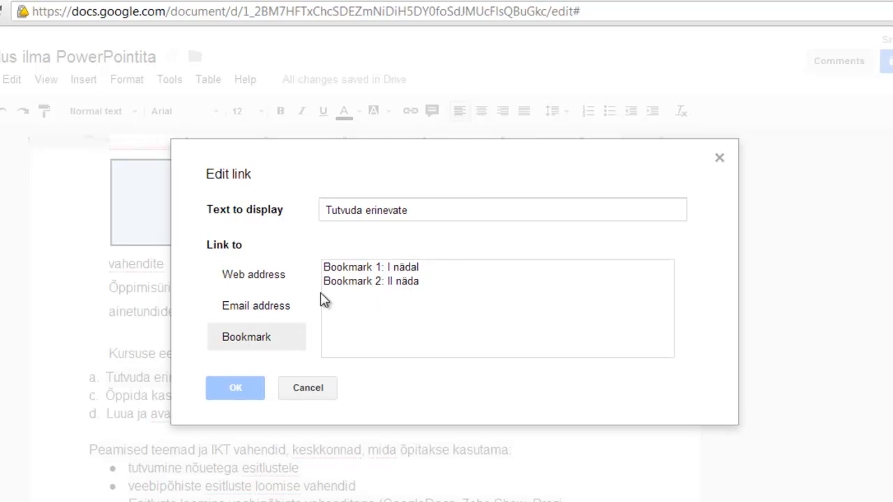
left_click(351, 283)
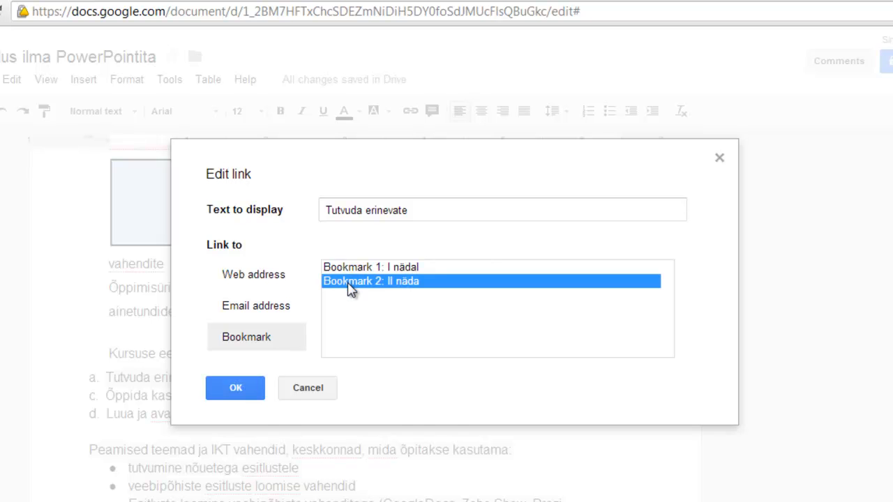
left_click(247, 388)
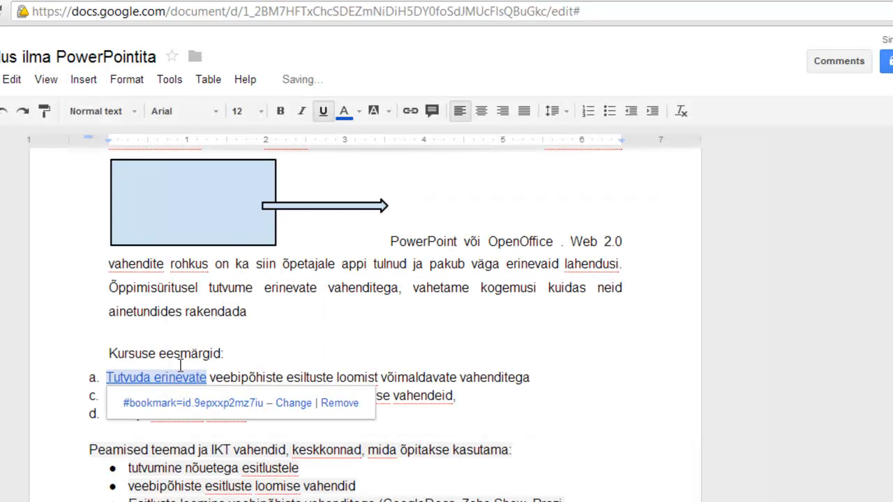
left_click(248, 345)
left_click(186, 378)
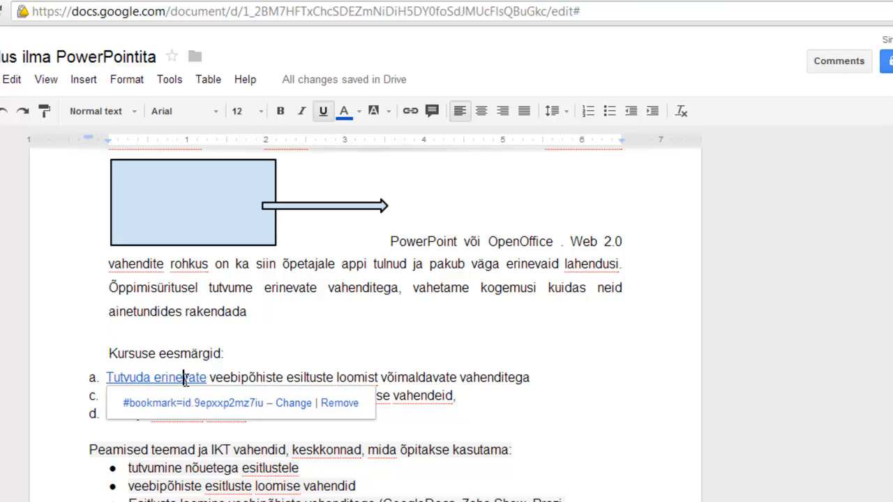
left_click(226, 407)
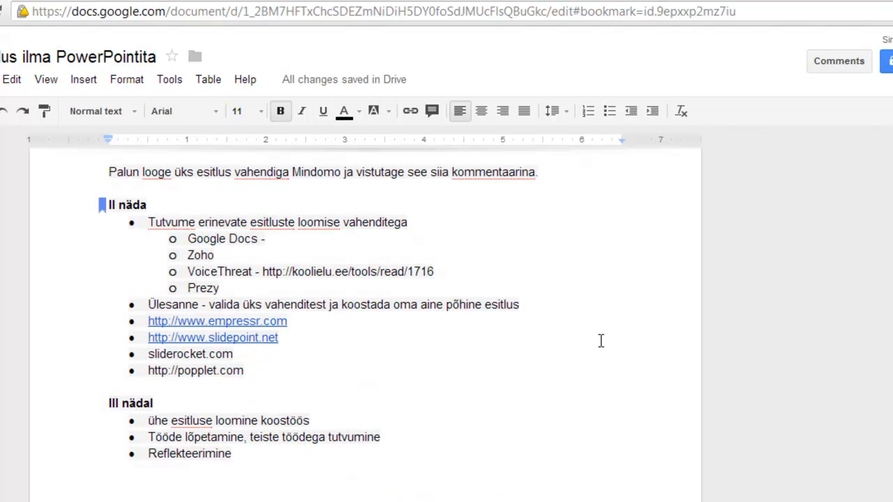
scroll(325, 278, "up", 5)
scroll(325, 278, "up", 15)
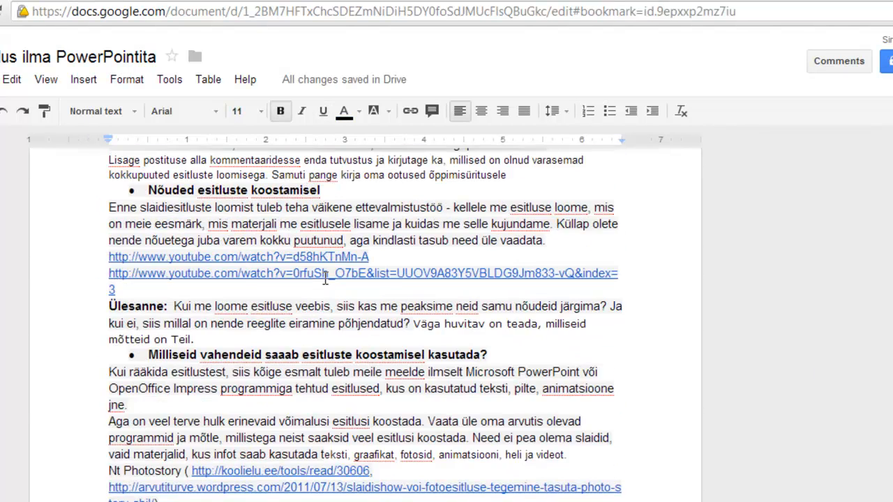
left_click(84, 80)
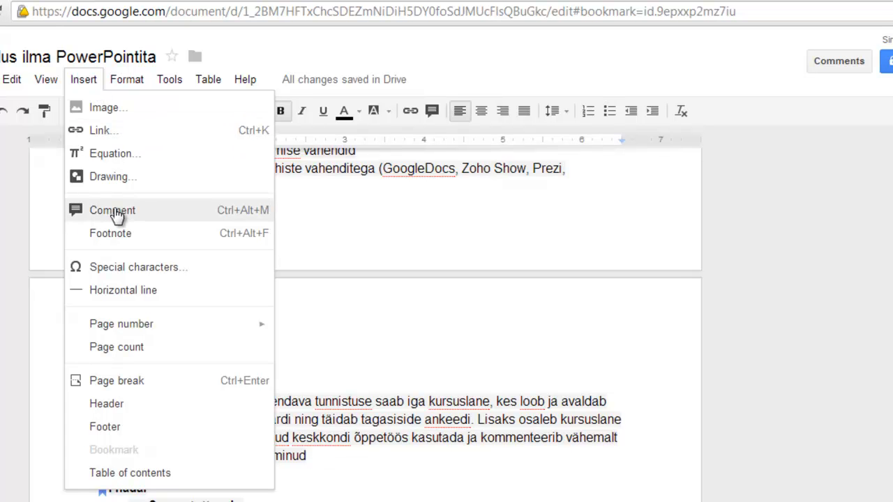
left_click(490, 335)
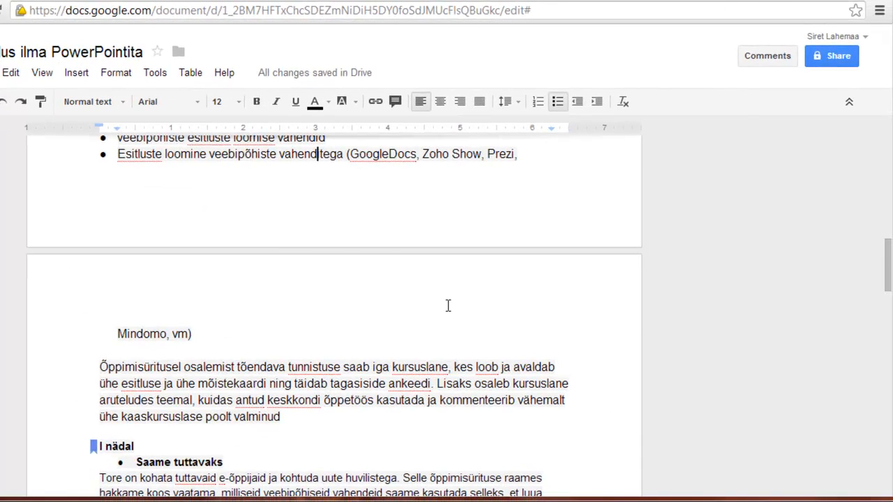
scroll(448, 305, "up", 2)
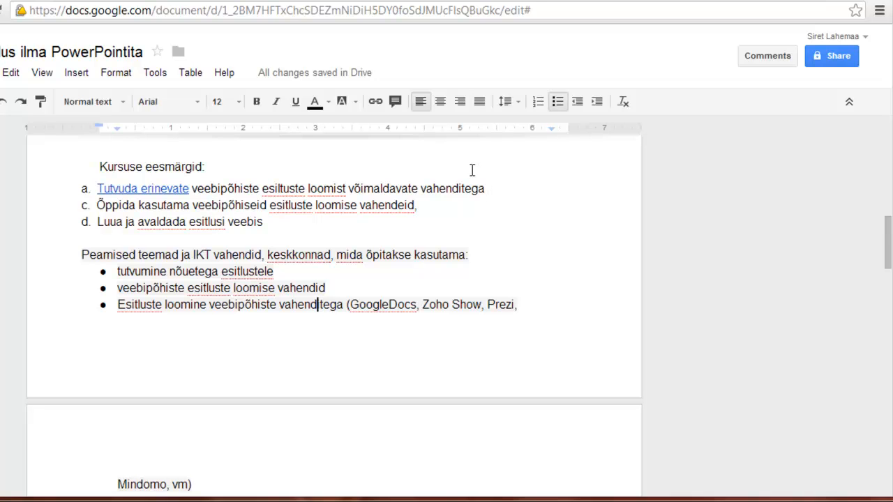
left_click(490, 190)
left_click_drag(490, 190, 260, 190)
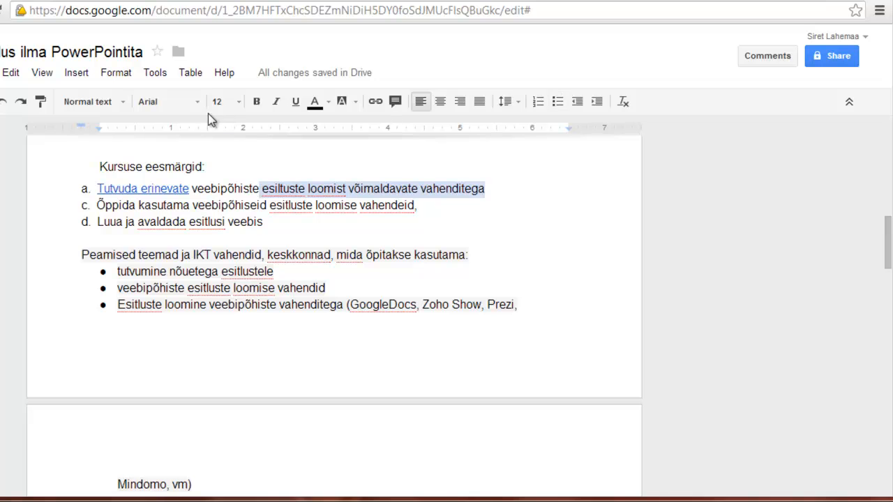
Step: Post the comment 'Kommentaar' on the selected closing words of goal a
left_click(81, 74)
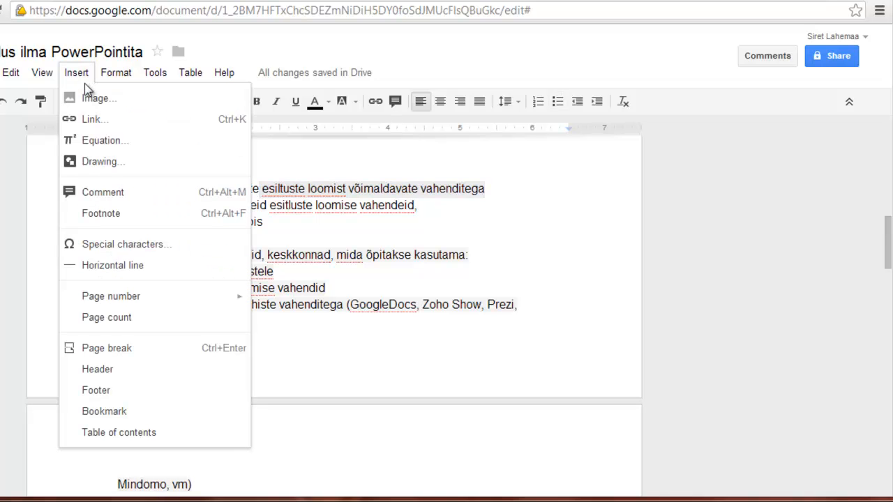
left_click(114, 192)
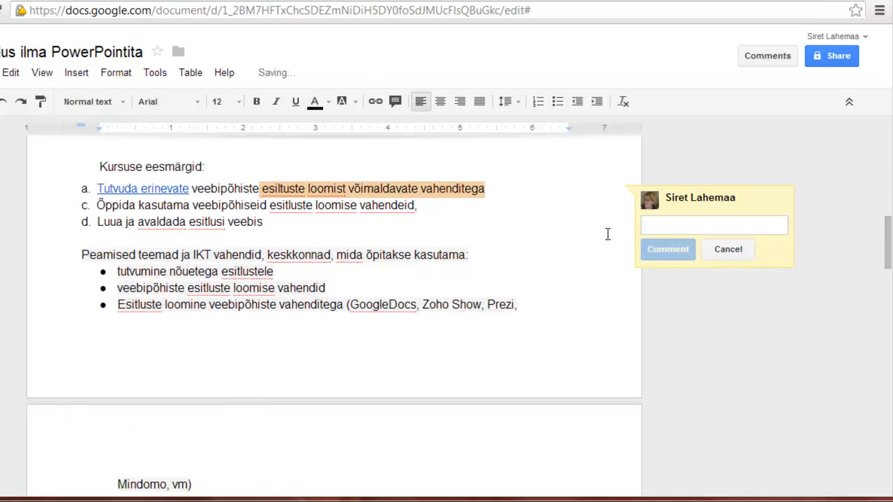
type("Kommentaar")
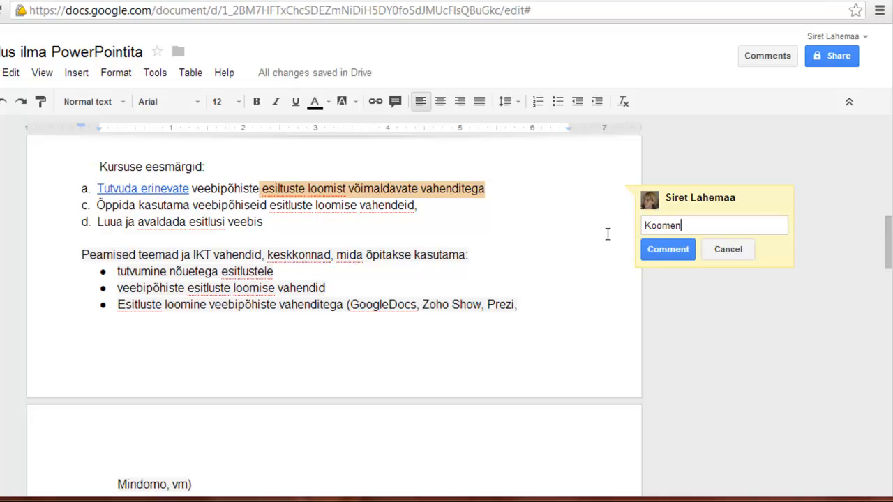
key("ctrl+Return")
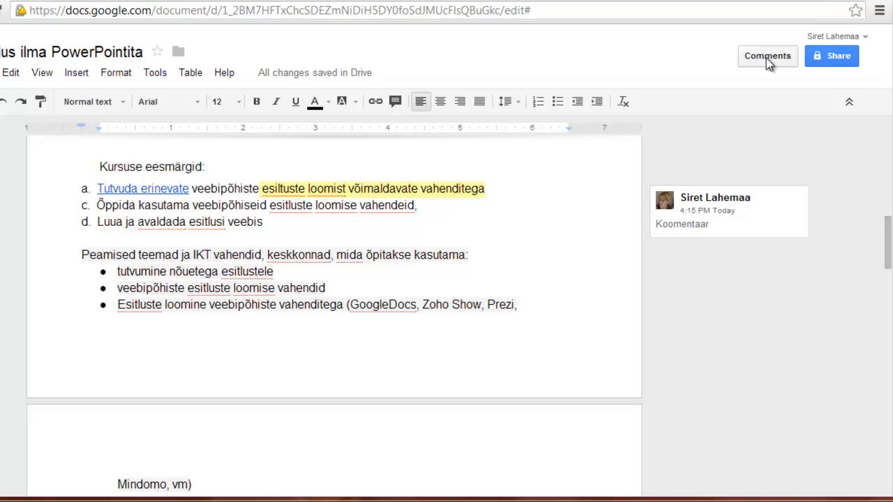
Step: Resolve the Kommentaar comment thread in the Comments panel, then close the panel
left_click(766, 58)
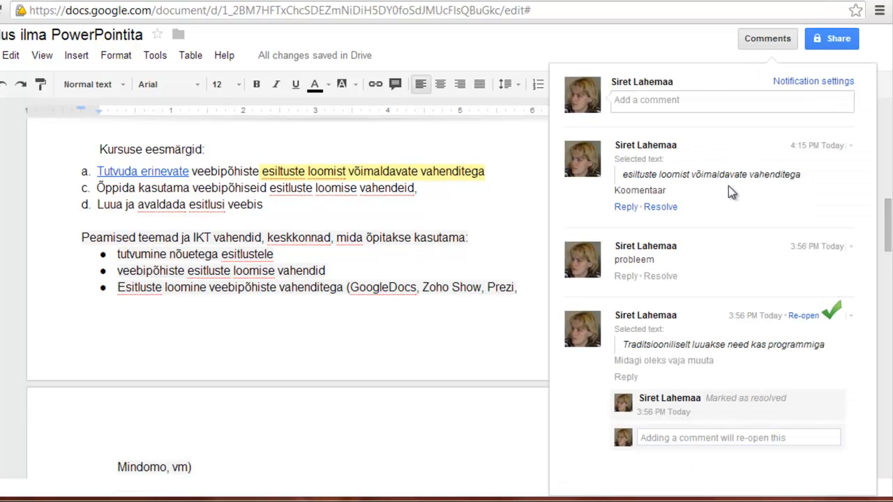
left_click(626, 207)
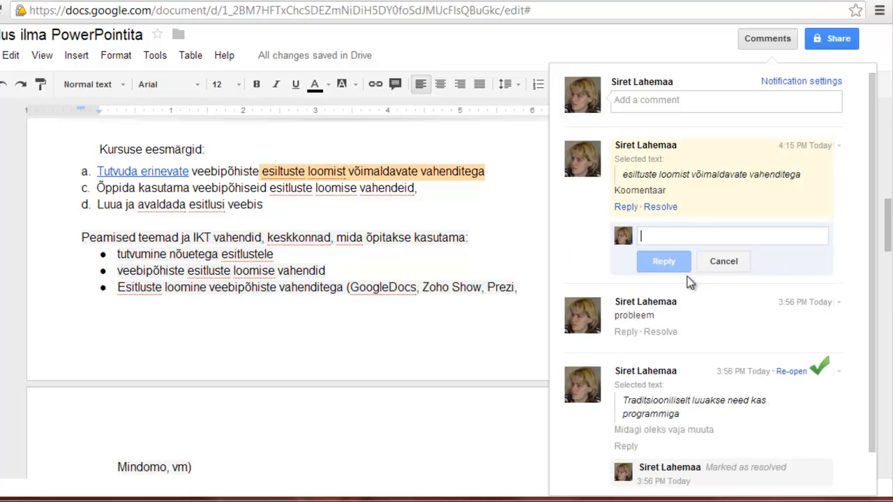
left_click(660, 208)
left_click(767, 41)
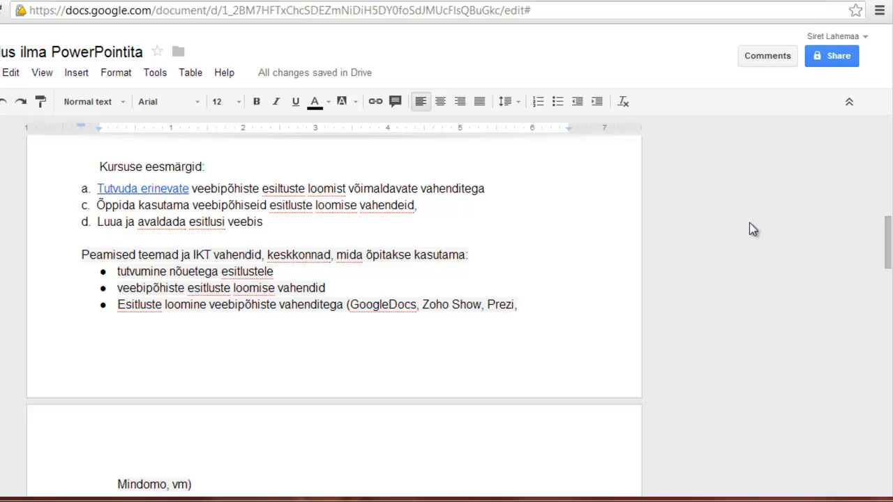
Step: Insert a 4 x 4 table below goal a and narrow its first column
left_click(192, 78)
mouse_move(201, 98)
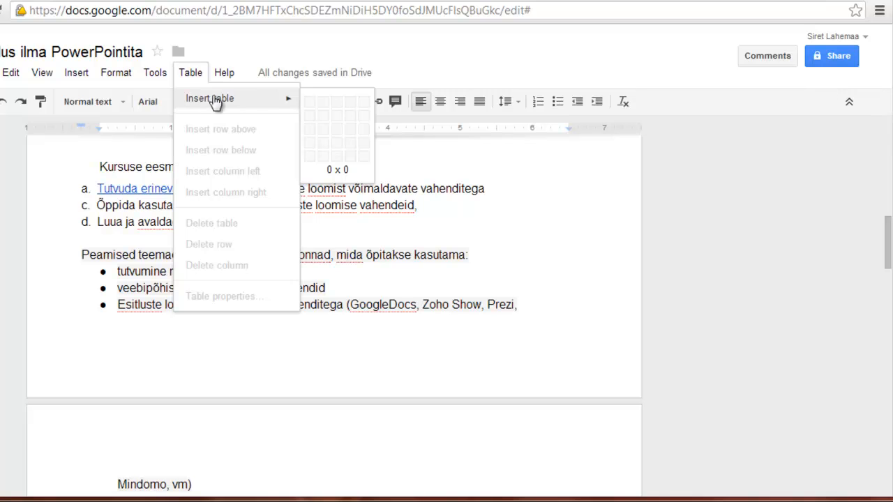
left_click(351, 156)
left_click_drag(216, 210, 194, 215)
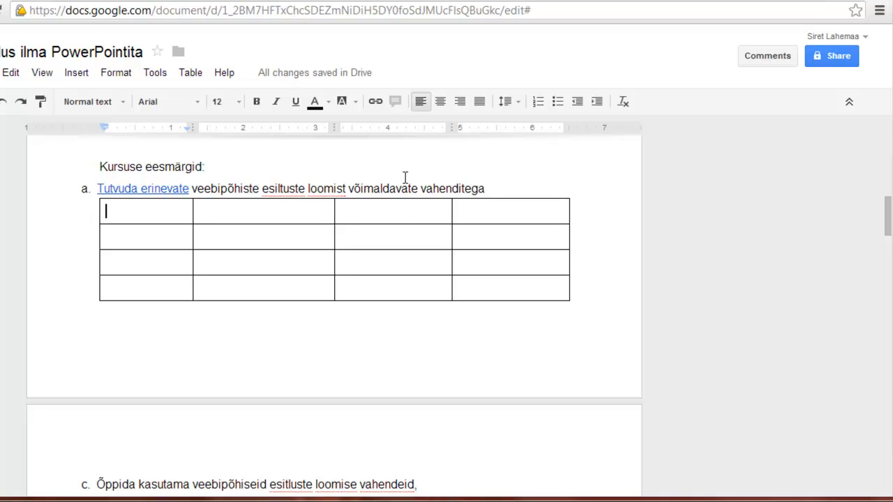
left_click(160, 74)
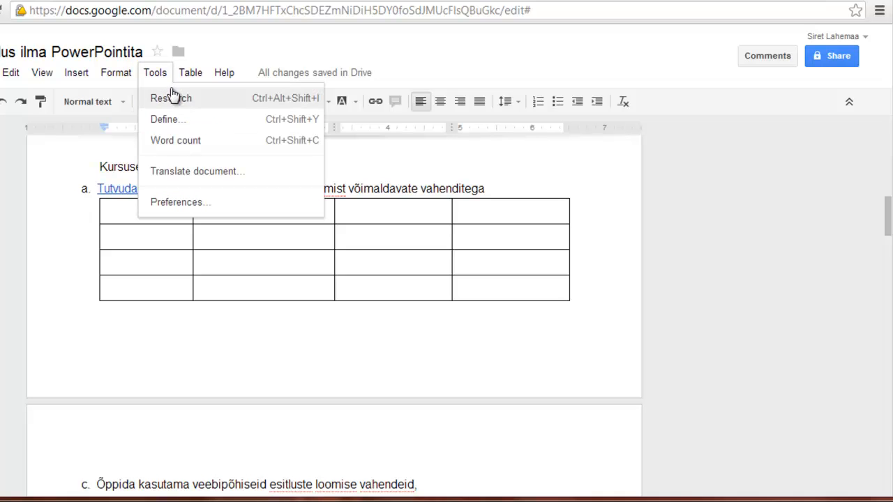
Step: Check the document's word count, then open and close the Research side panel
left_click(192, 143)
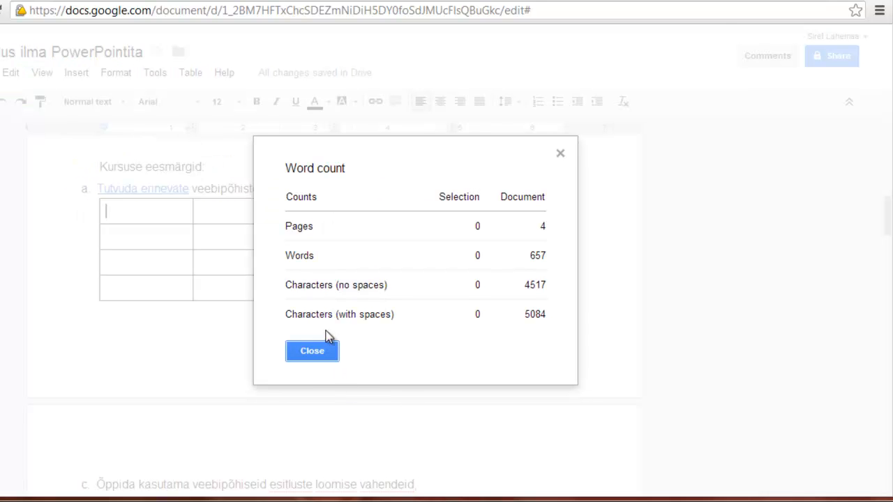
left_click(307, 356)
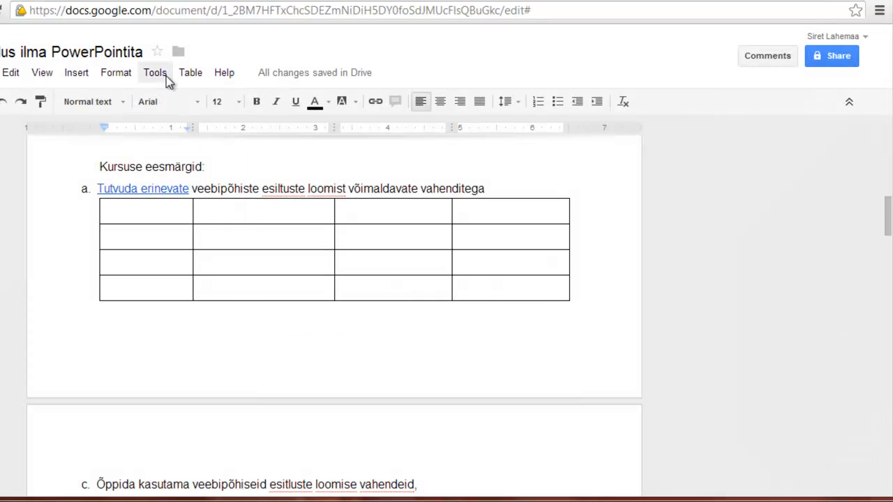
left_click(166, 77)
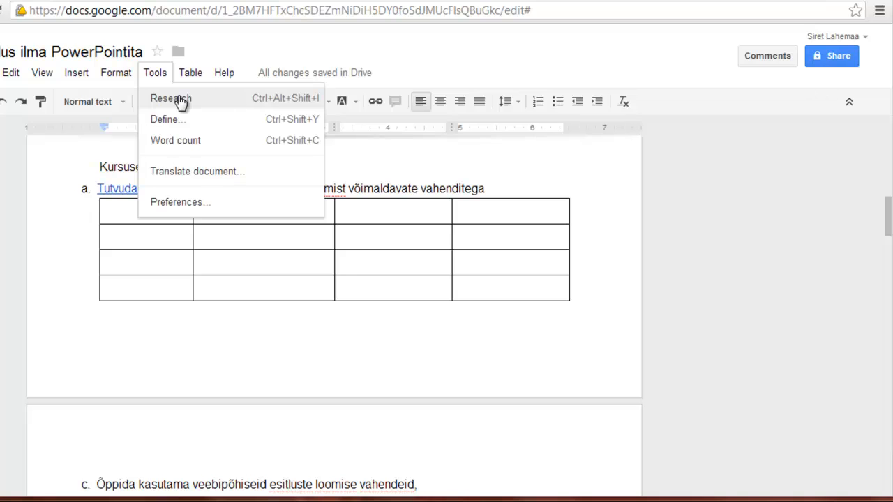
left_click(180, 99)
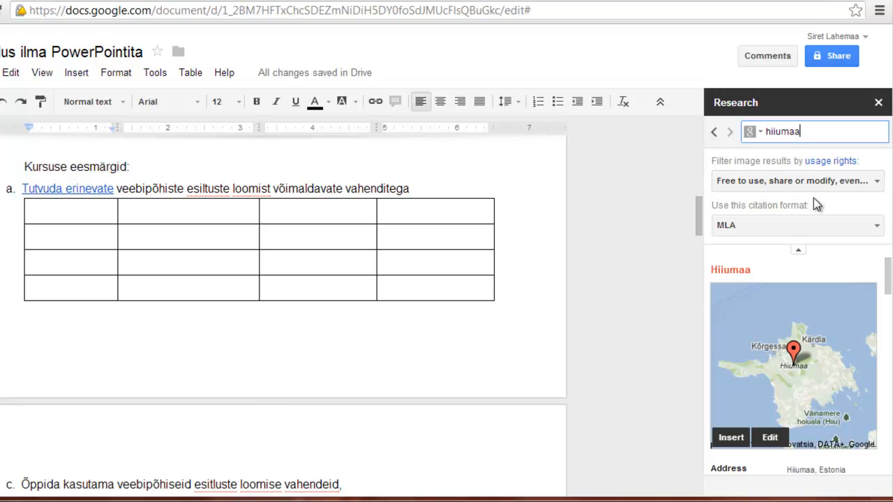
left_click(878, 103)
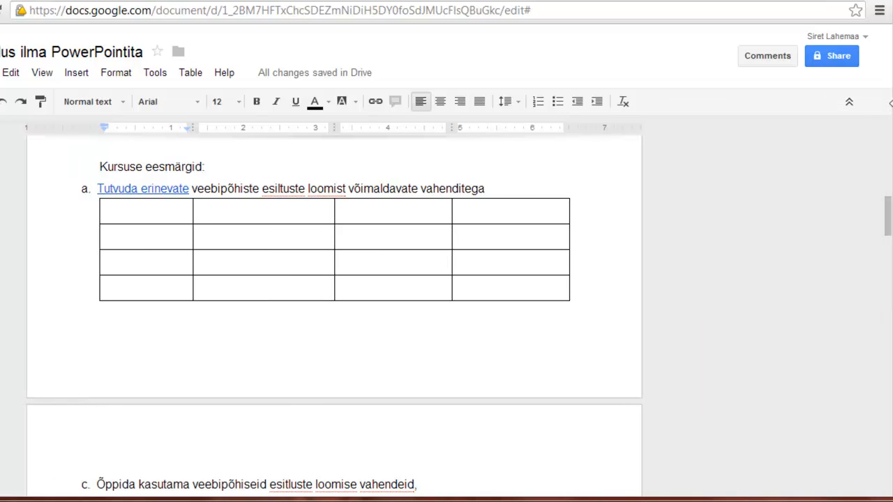
Step: Review the Automatic substitution list in Preferences and confirm it unchanged with OK
left_click(165, 76)
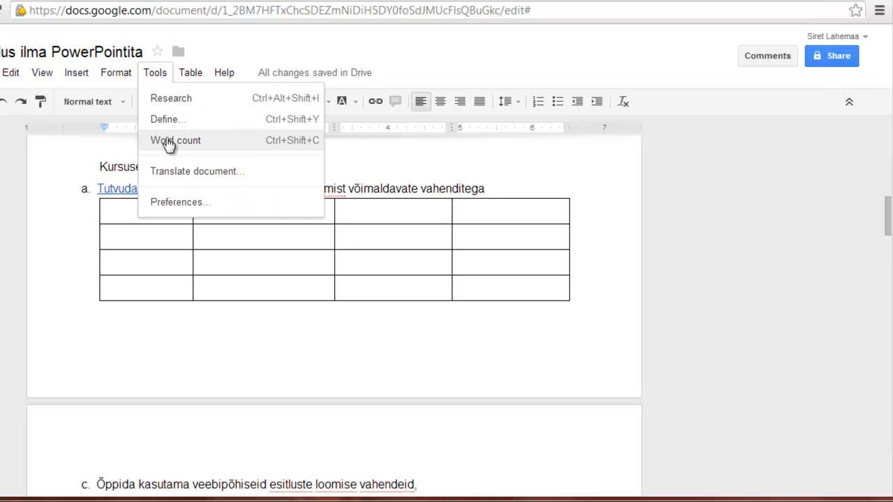
left_click(182, 204)
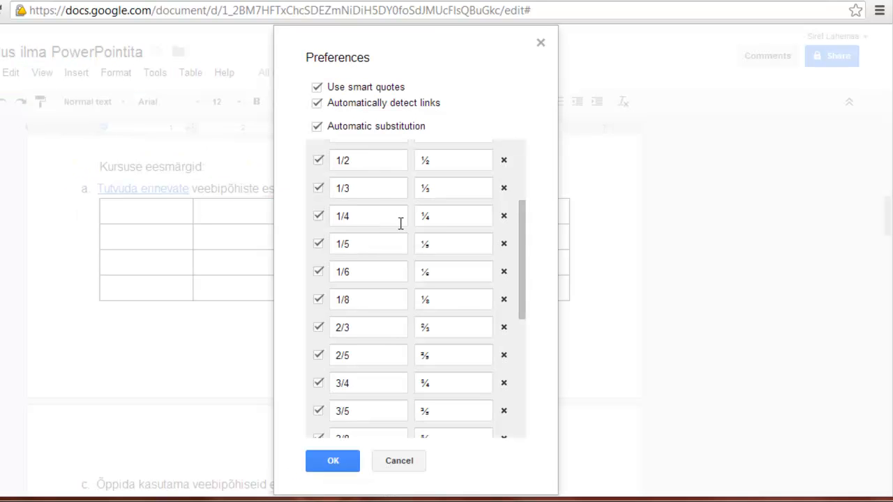
scroll(405, 224, "up", 3)
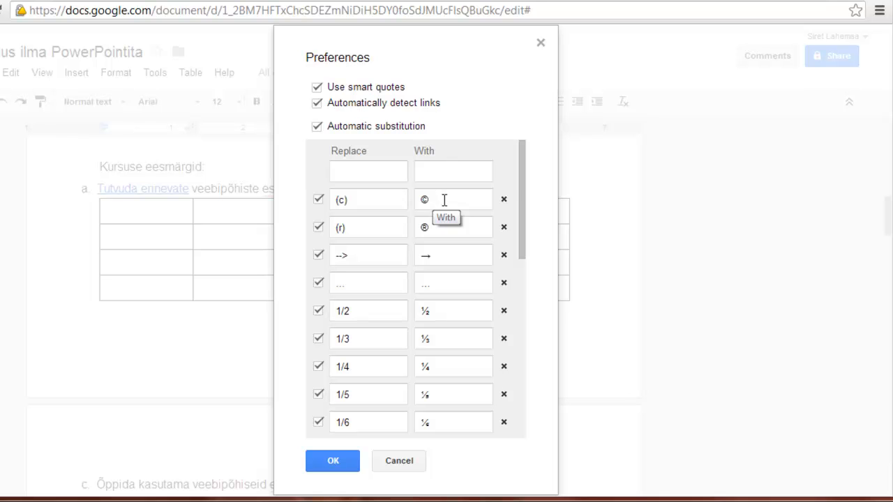
scroll(447, 209, "down", 2)
scroll(378, 249, "up", 2)
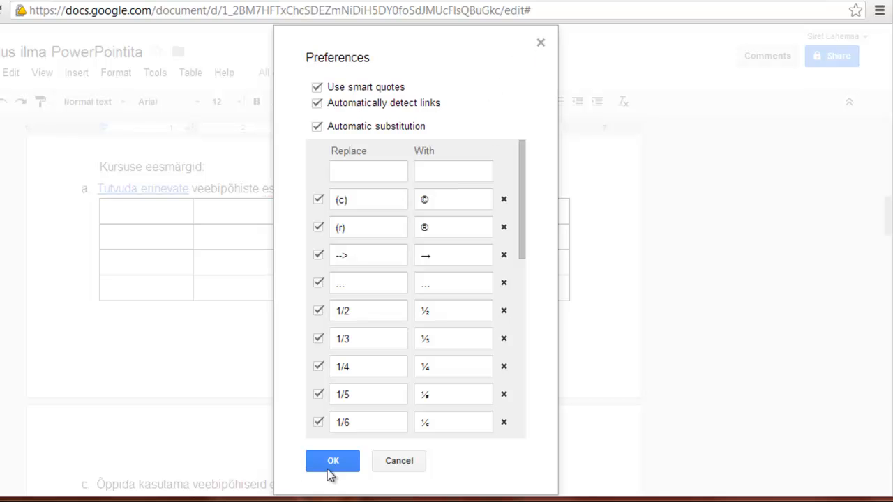
left_click(332, 466)
left_click(114, 76)
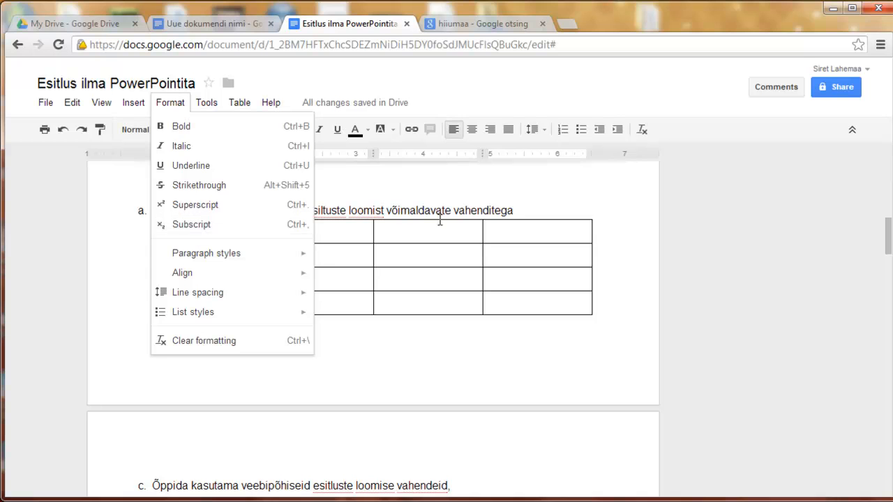
Step: Type a 2 after 'vahenditega' at the end of goal a and make it superscript
left_click(521, 213)
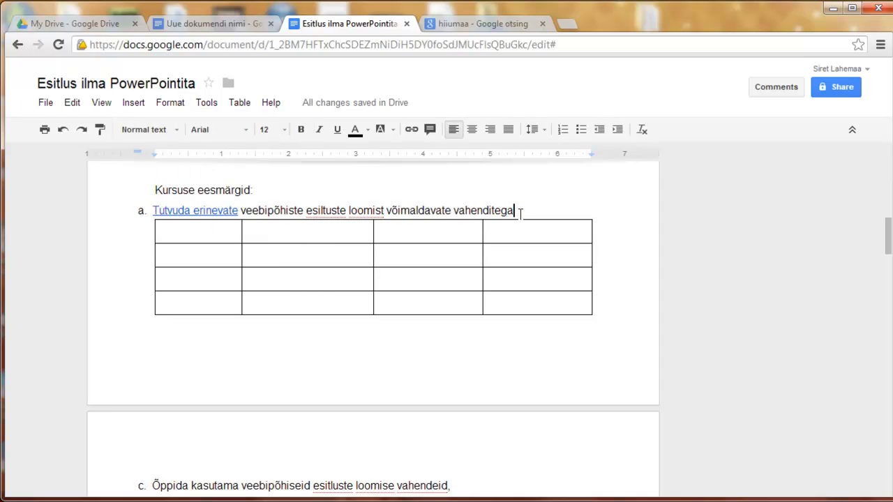
type("2")
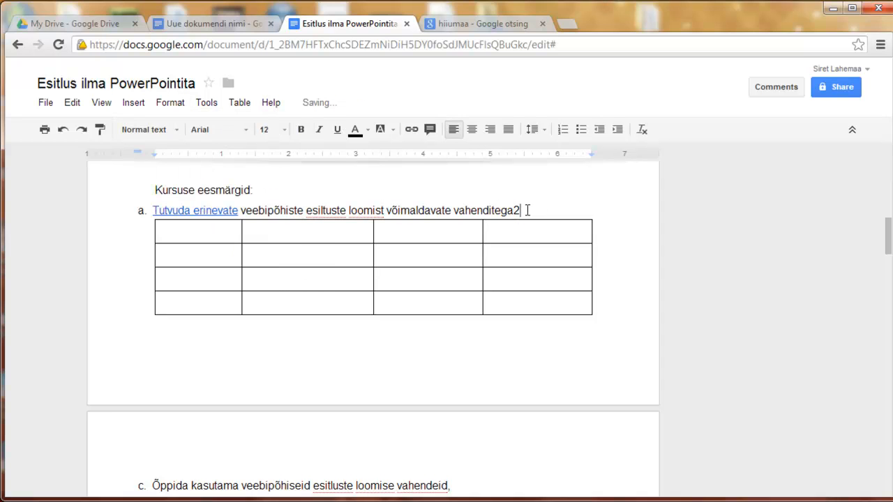
left_click_drag(521, 212, 514, 211)
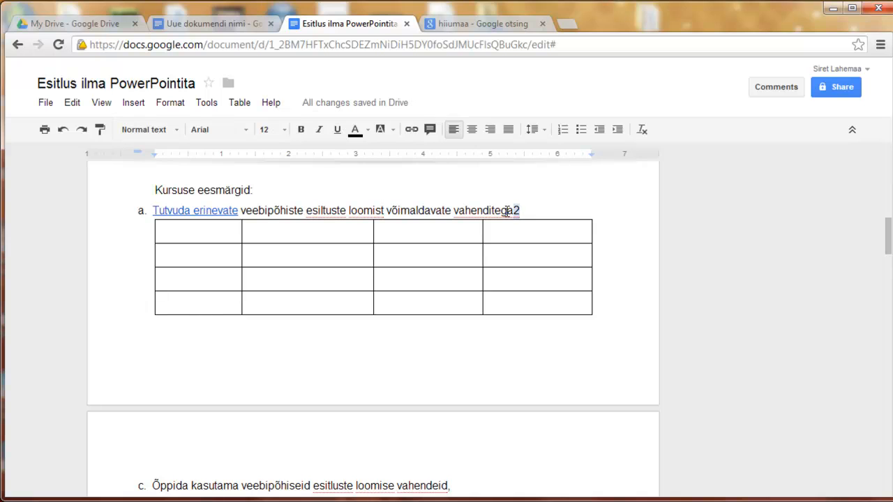
left_click(175, 107)
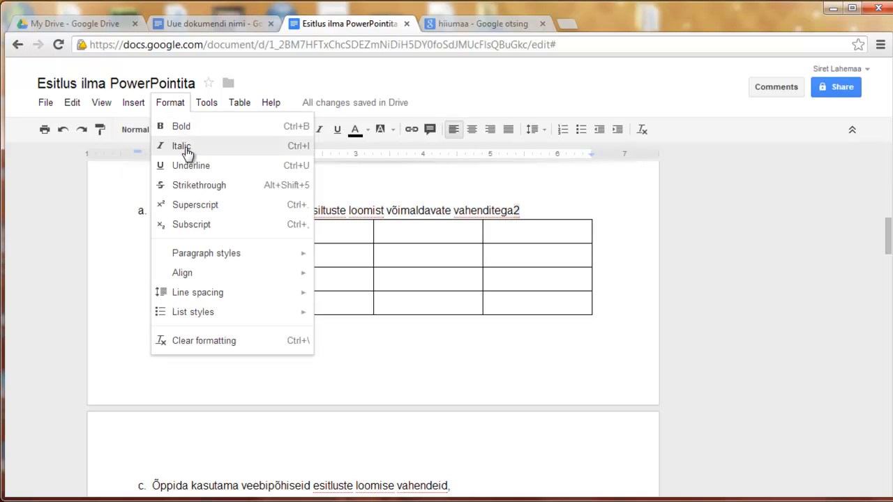
left_click(201, 206)
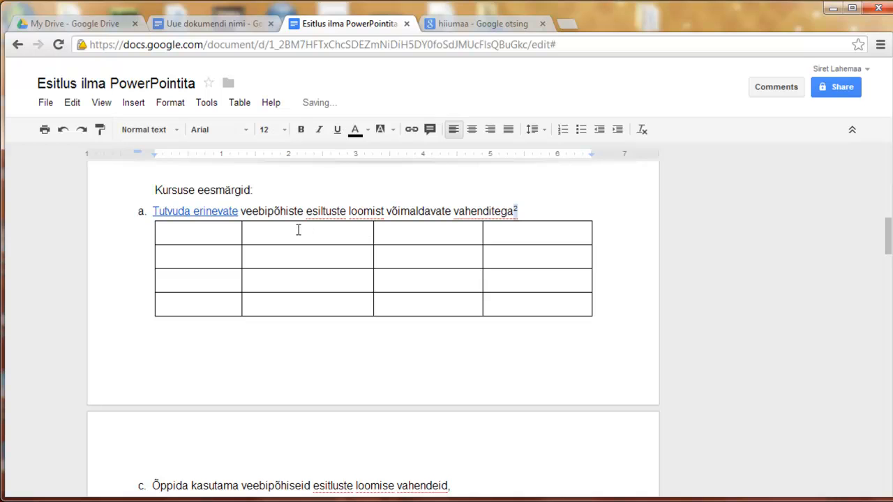
left_click(54, 102)
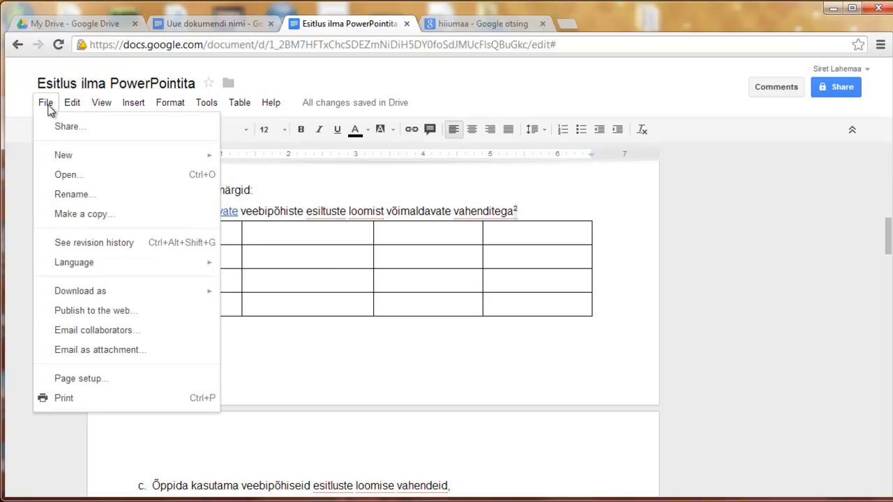
mouse_move(67, 159)
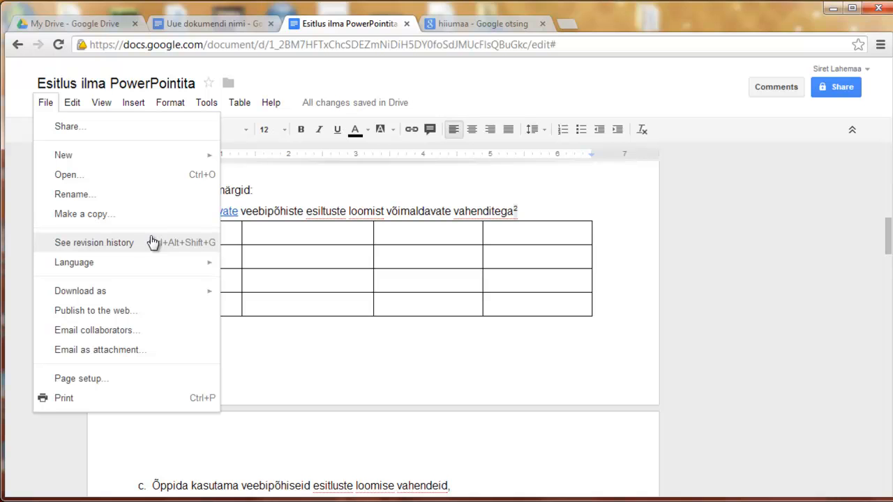
left_click(124, 248)
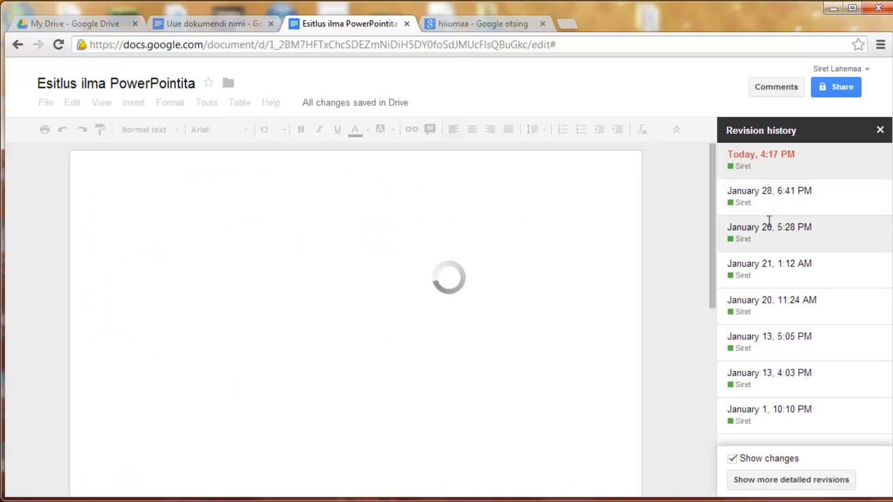
left_click(730, 237)
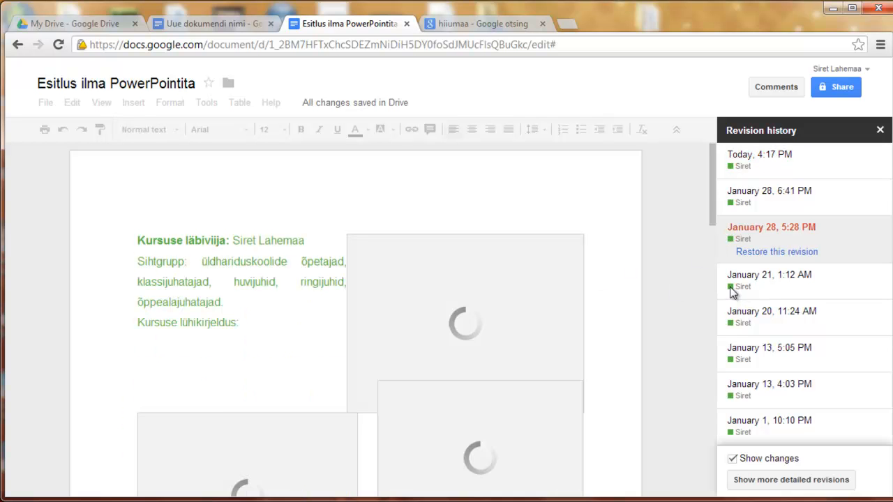
left_click(739, 295)
left_click(732, 245)
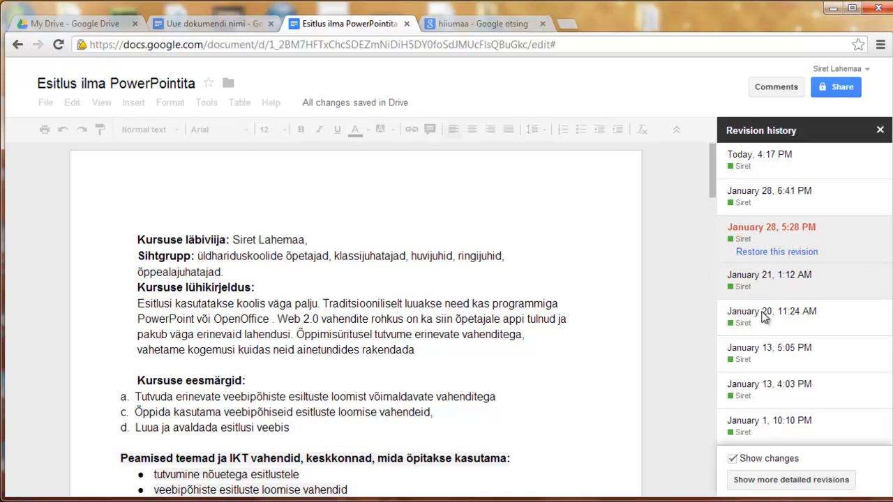
left_click(734, 403)
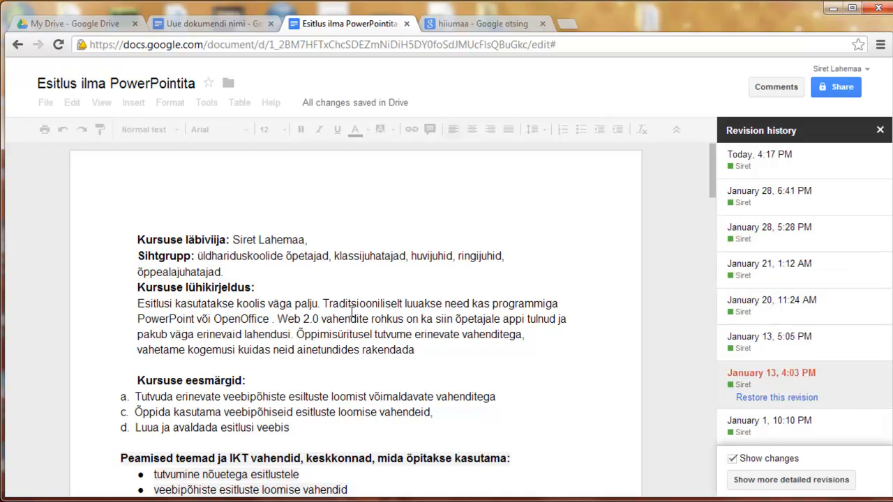
left_click(880, 132)
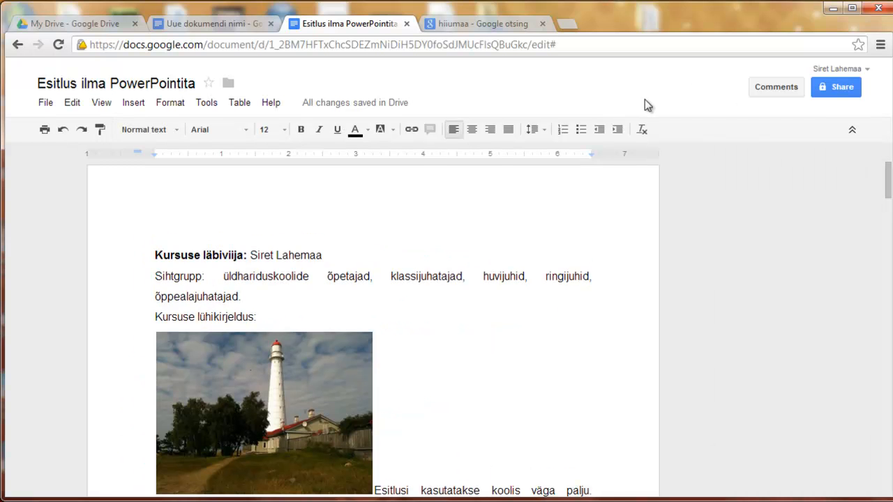
Step: Publish the course document via Publish to the web, confirming it with automatic republishing on
left_click(49, 104)
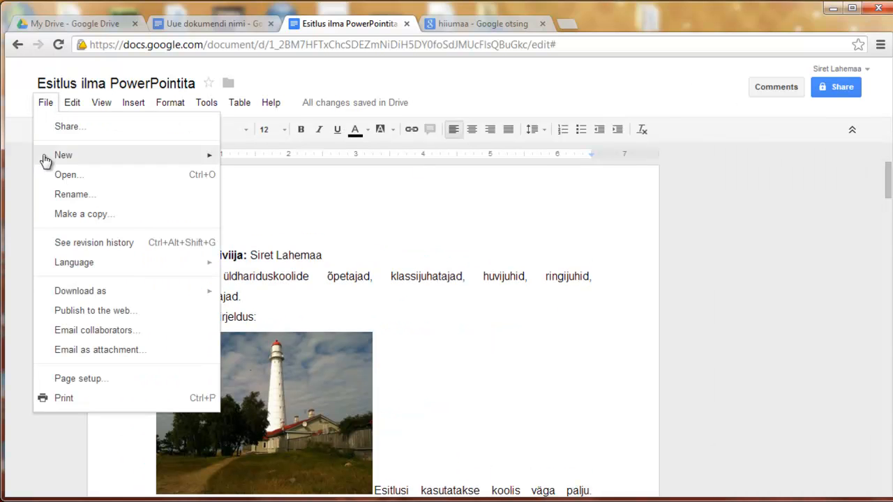
mouse_move(67, 263)
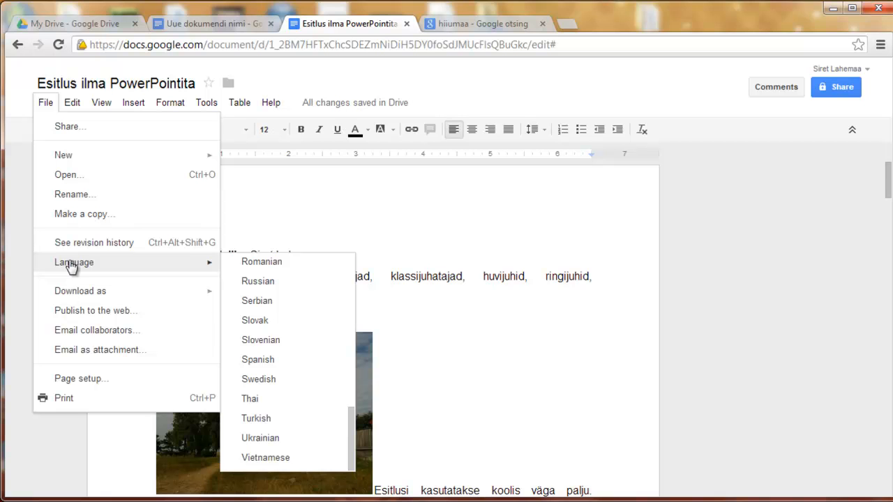
scroll(282, 338, "up", 5)
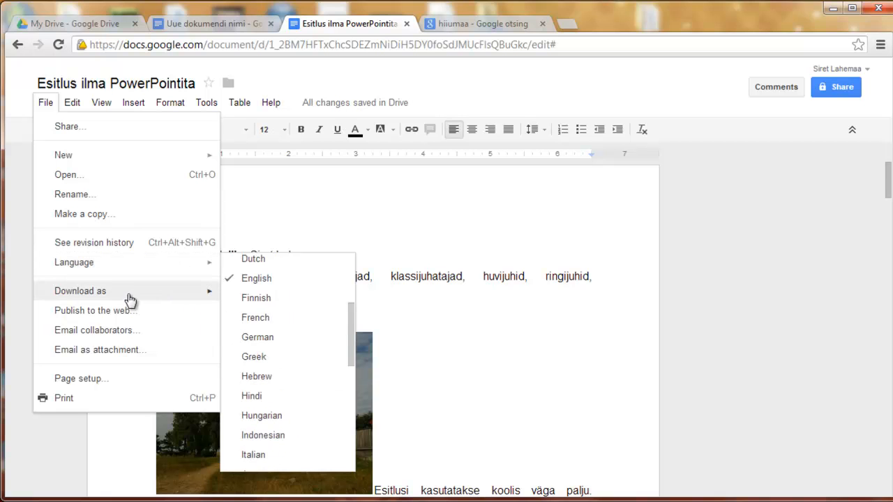
mouse_move(120, 291)
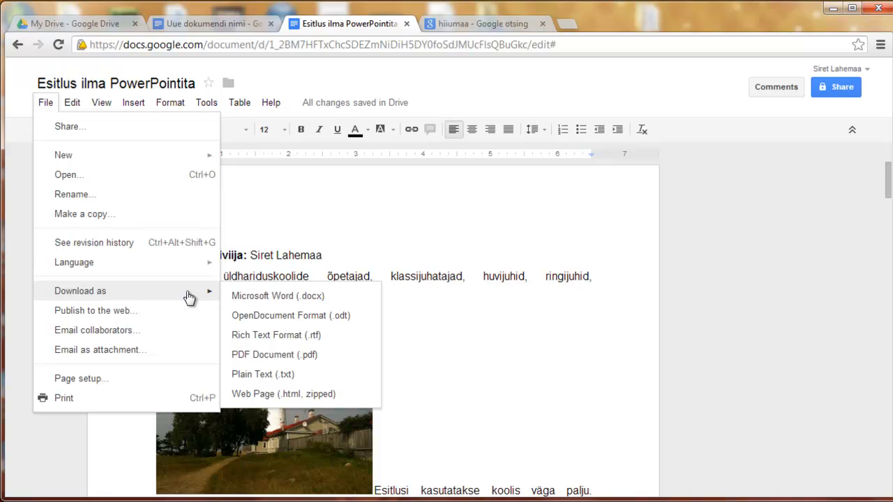
left_click(138, 315)
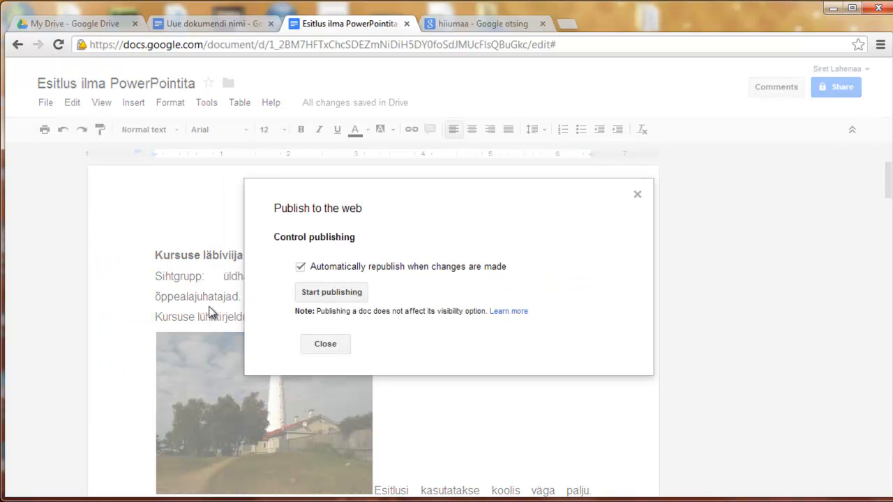
left_click(318, 293)
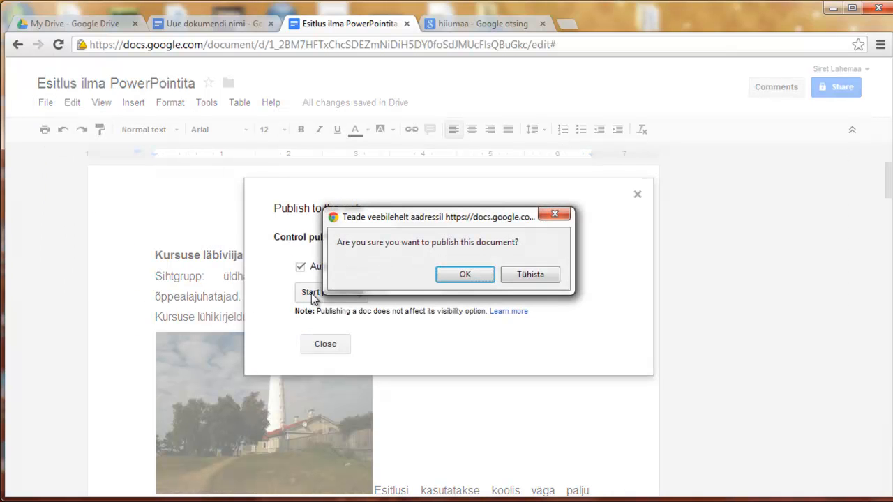
left_click(473, 275)
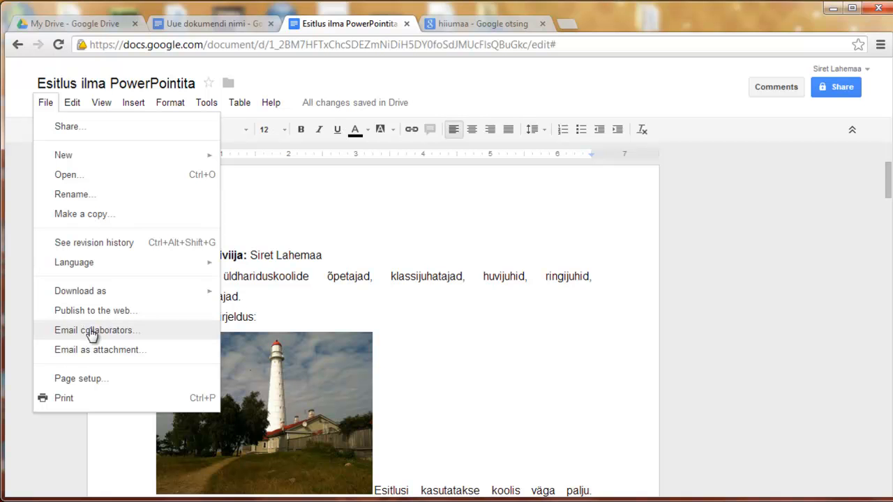
left_click(89, 332)
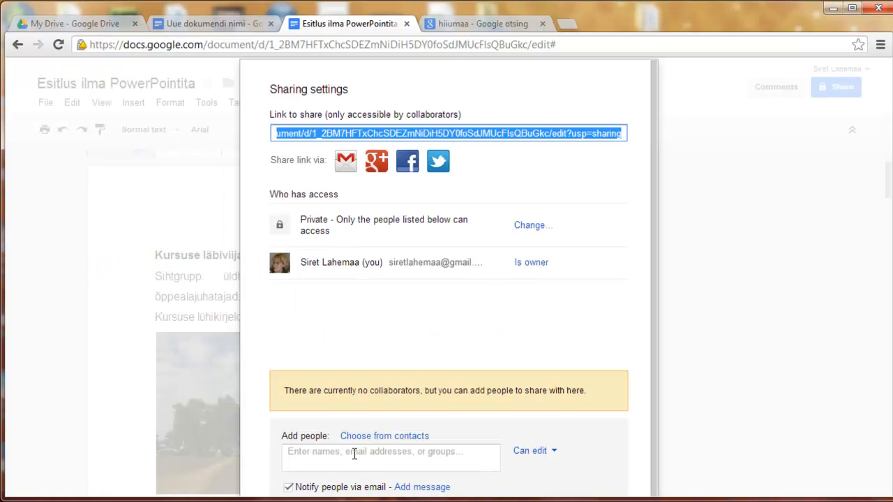
scroll(398, 369, "down", 1)
left_click(374, 413)
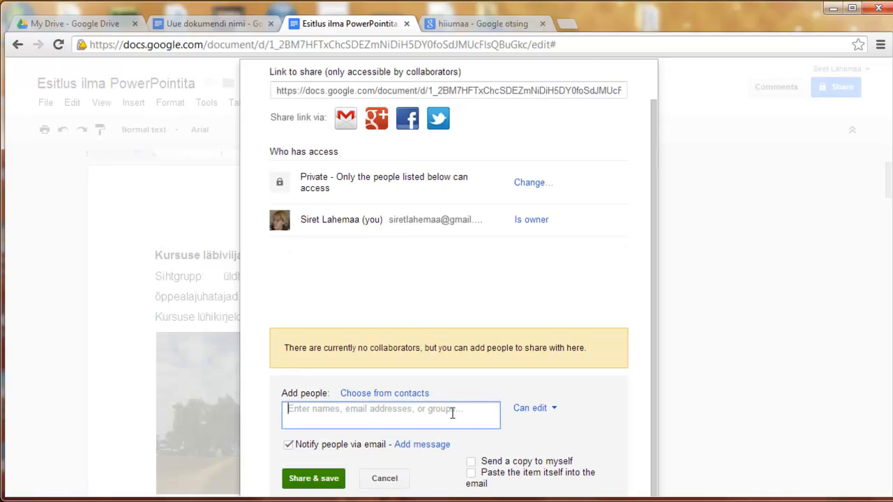
left_click(543, 410)
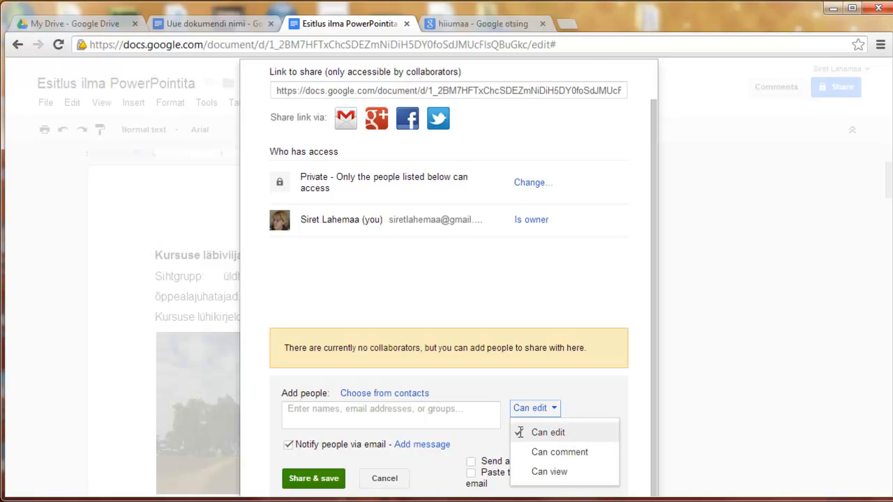
left_click(329, 481)
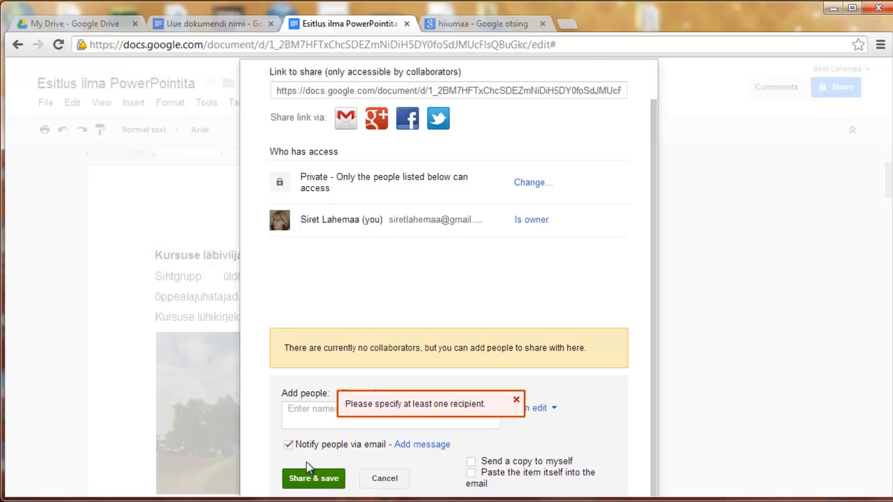